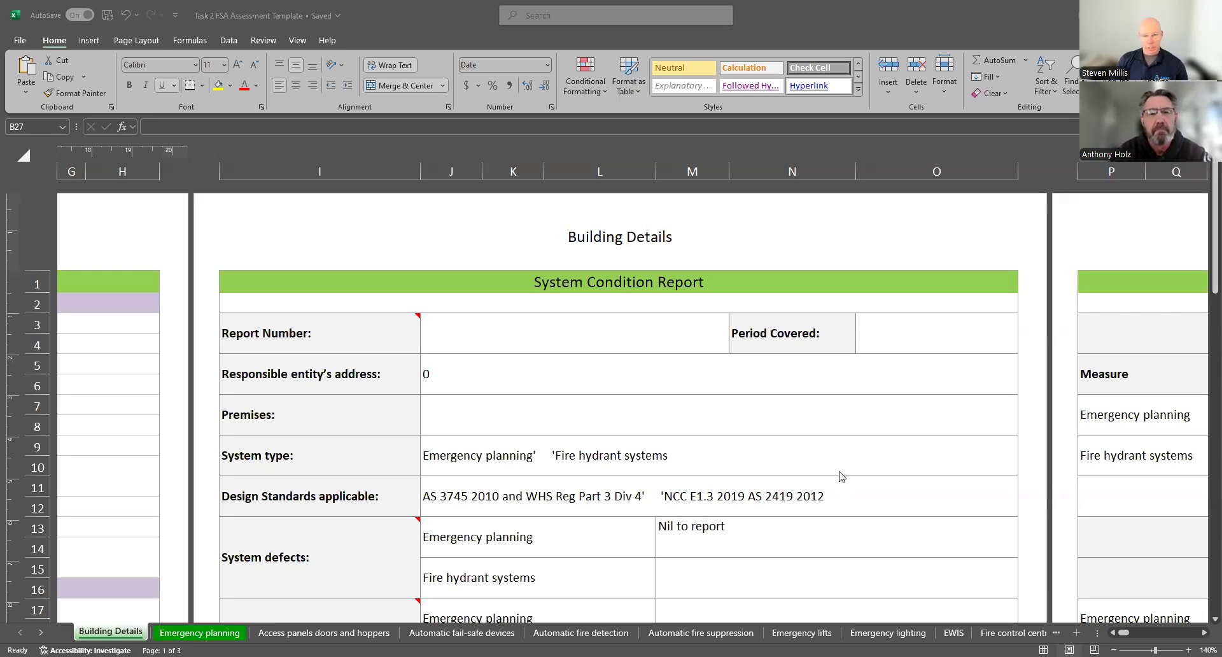
# Check the System type, Design Standards, Emergency planning and Fire hydrant systems entries.
pyautogui.scroll(-1, 843, 476)
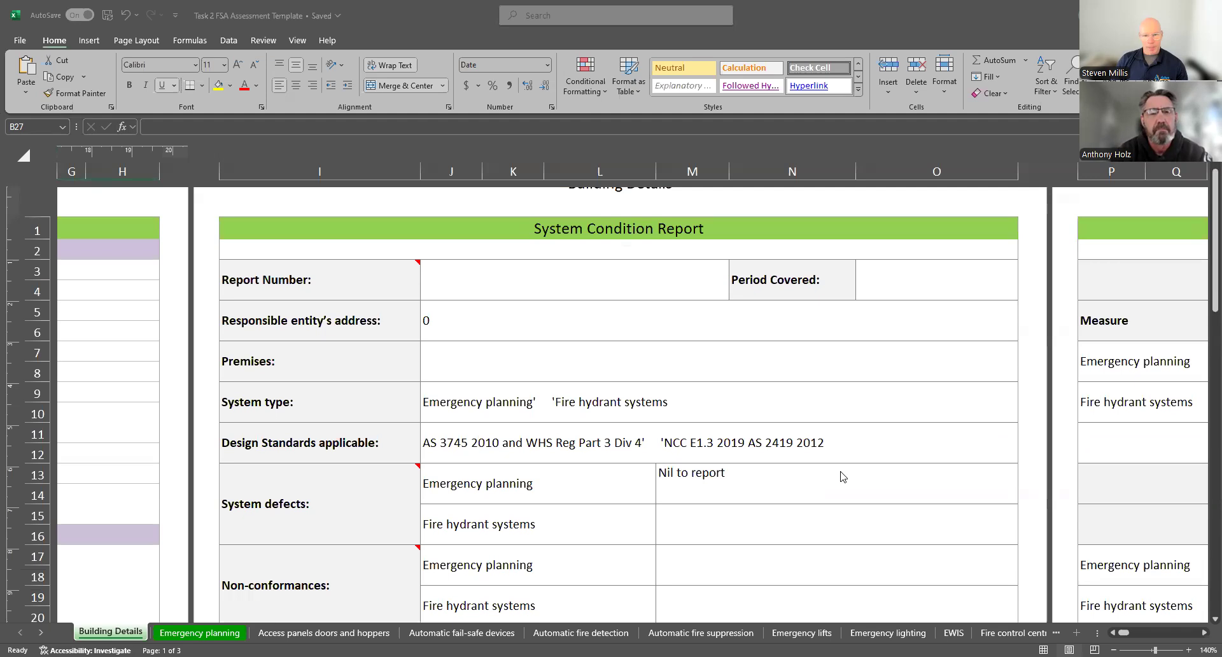
pyautogui.scroll(-1, 842, 475)
pyautogui.scroll(-1, 748, 427)
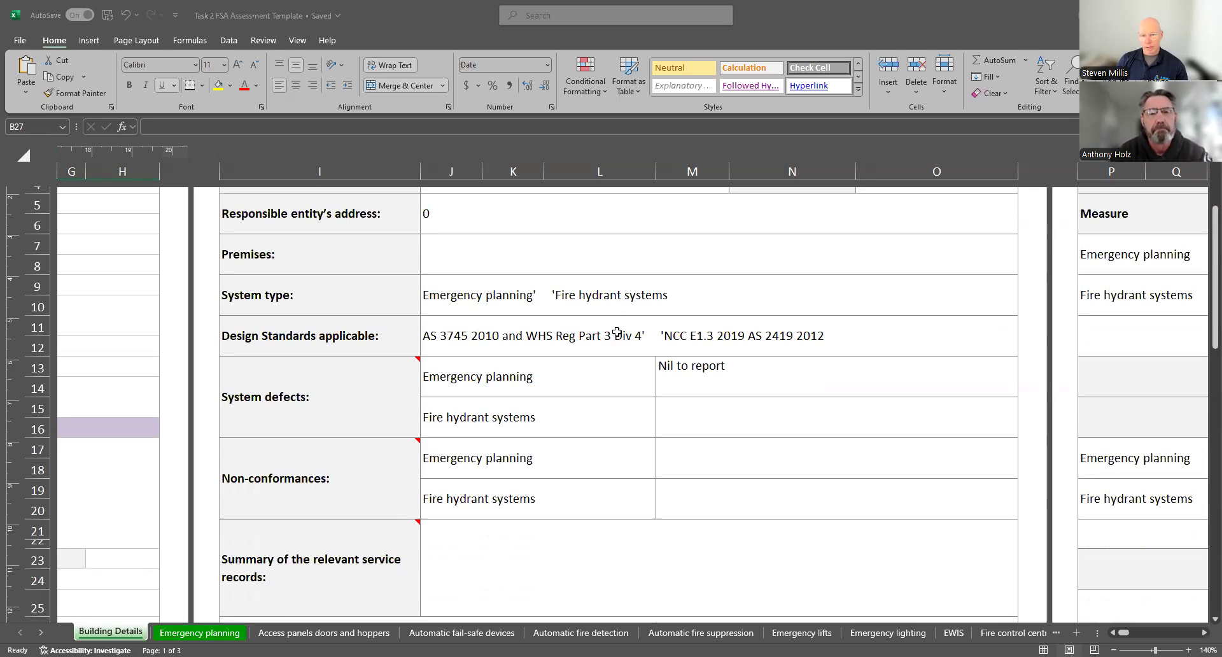
pyautogui.click(642, 296)
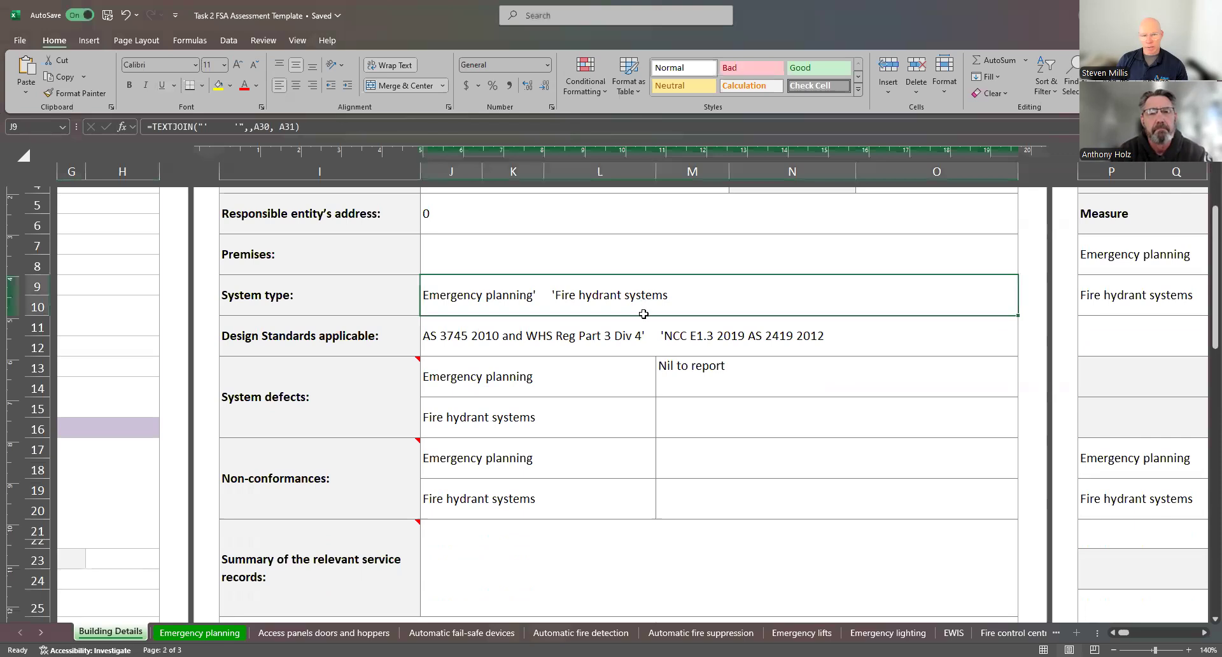
pyautogui.click(627, 335)
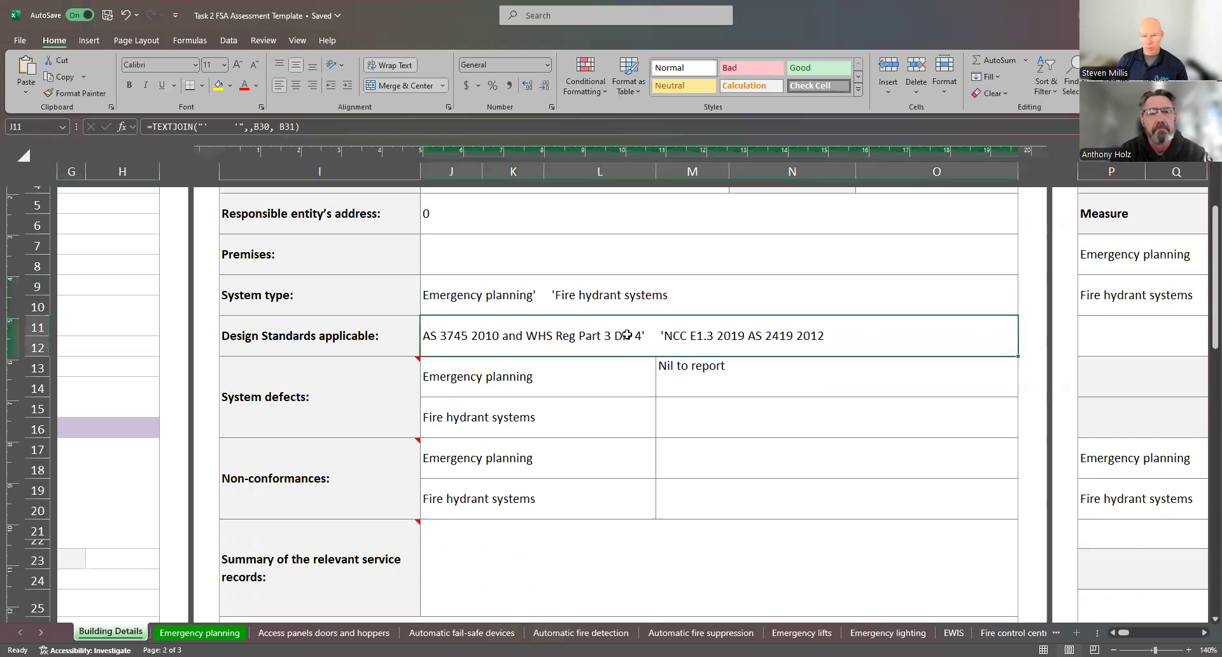
pyautogui.click(519, 381)
pyautogui.click(495, 414)
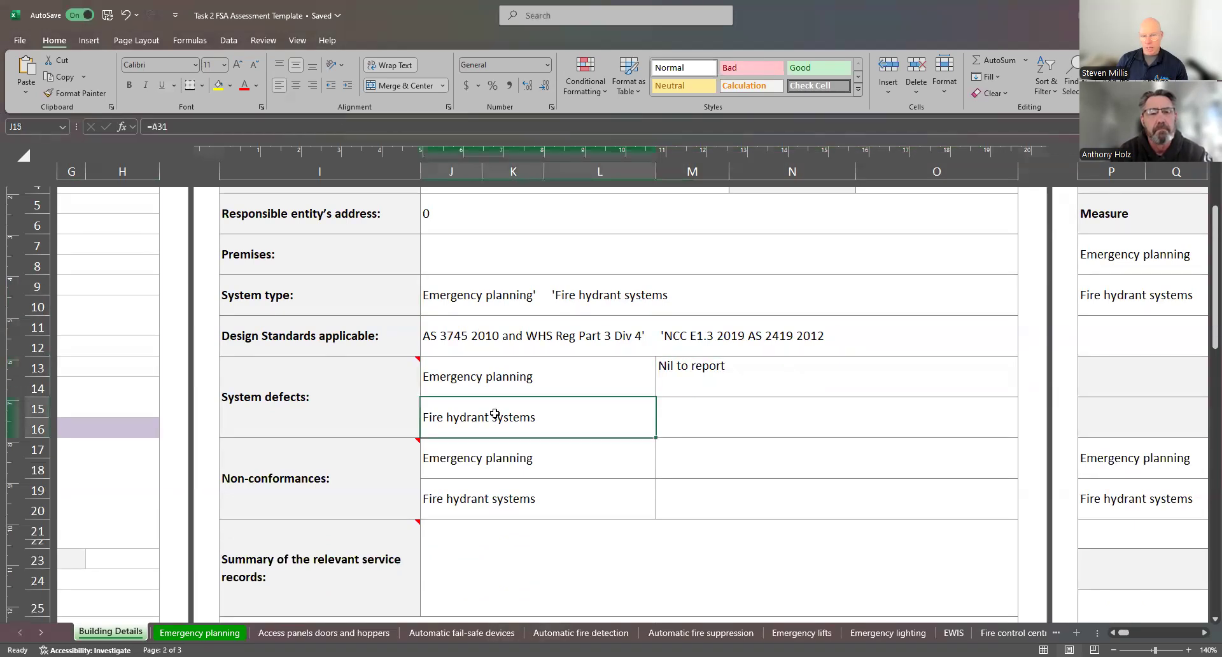
# Read the full confirmation statement in merged cell J28 of the Statement section.
pyautogui.scroll(3, 495, 414)
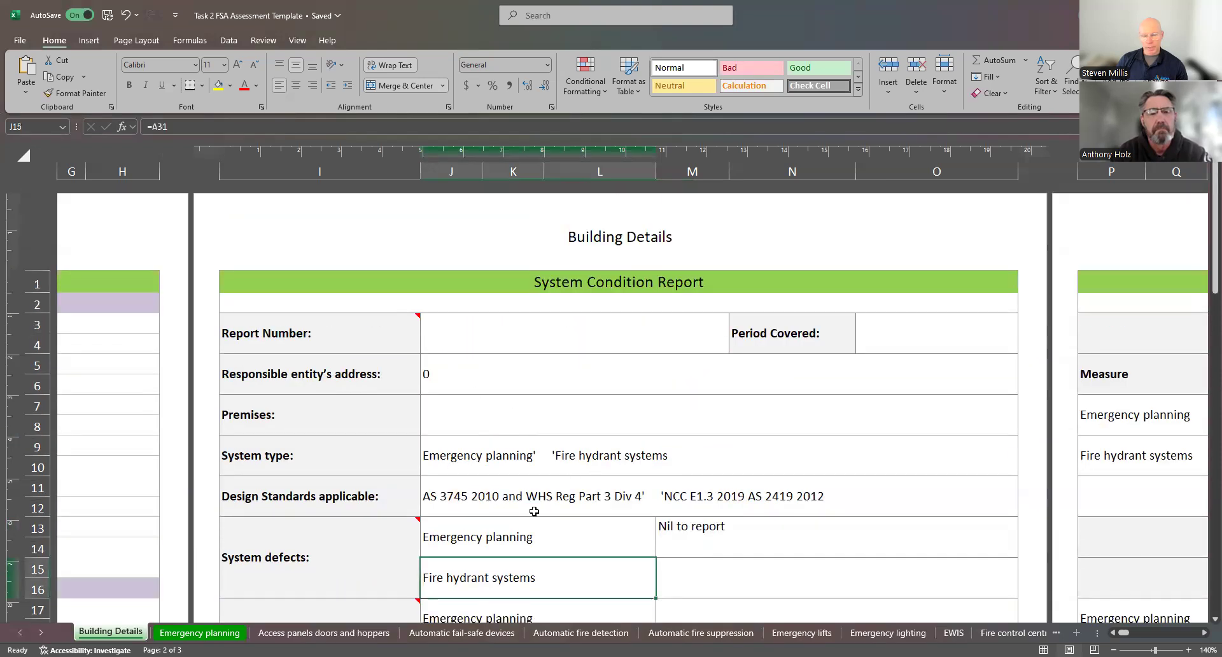
pyautogui.scroll(-1, 665, 452)
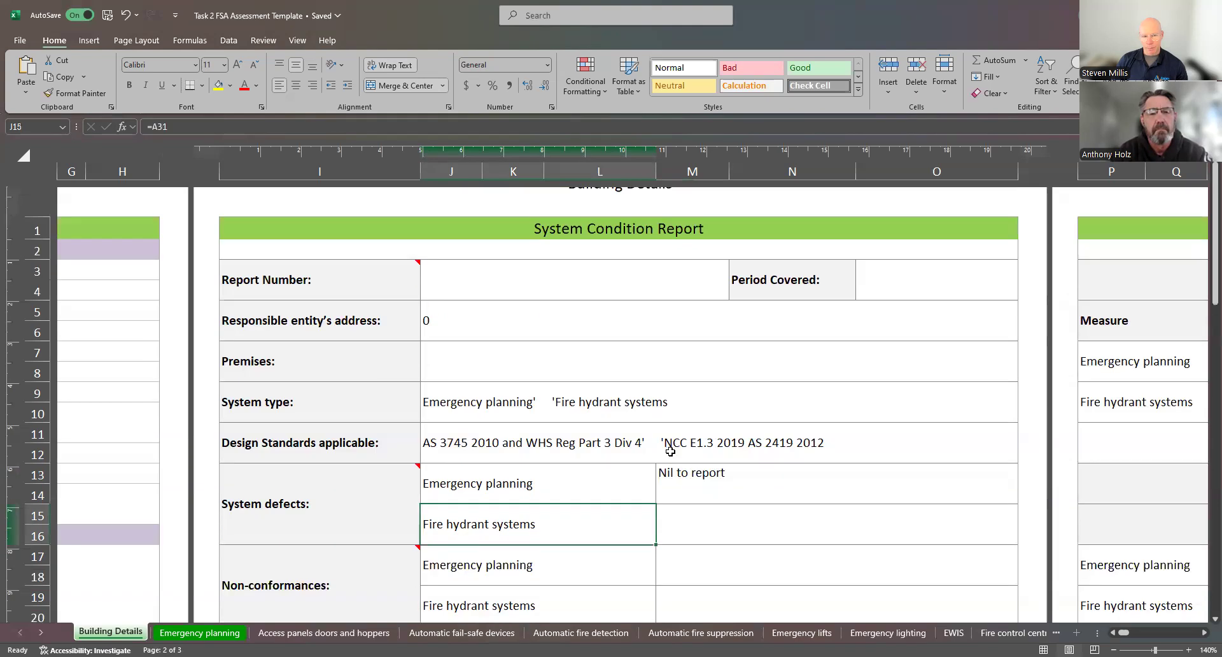
pyautogui.scroll(-10, 670, 451)
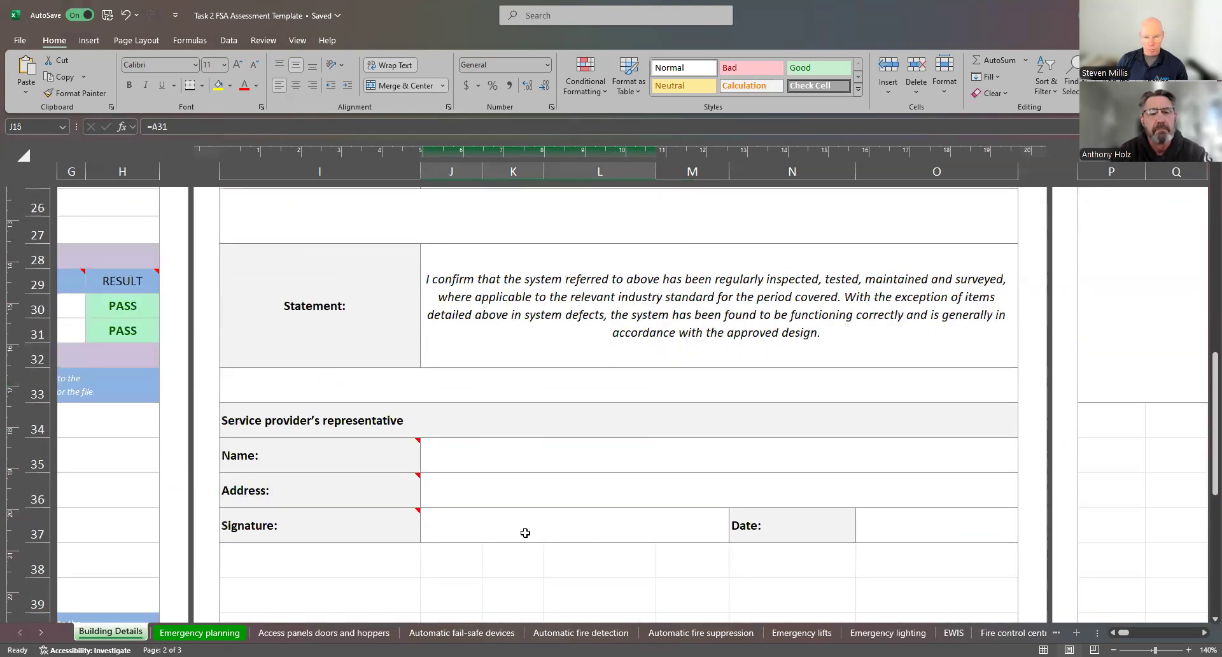
pyautogui.scroll(10, 651, 477)
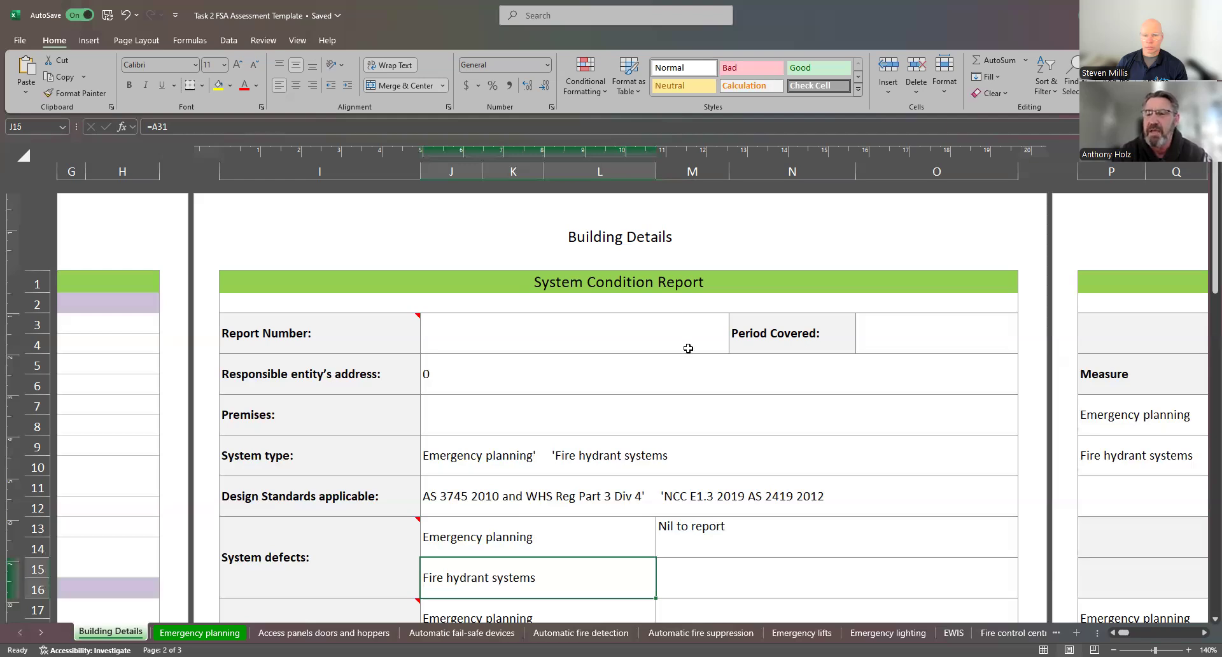
pyautogui.scroll(-7, 688, 347)
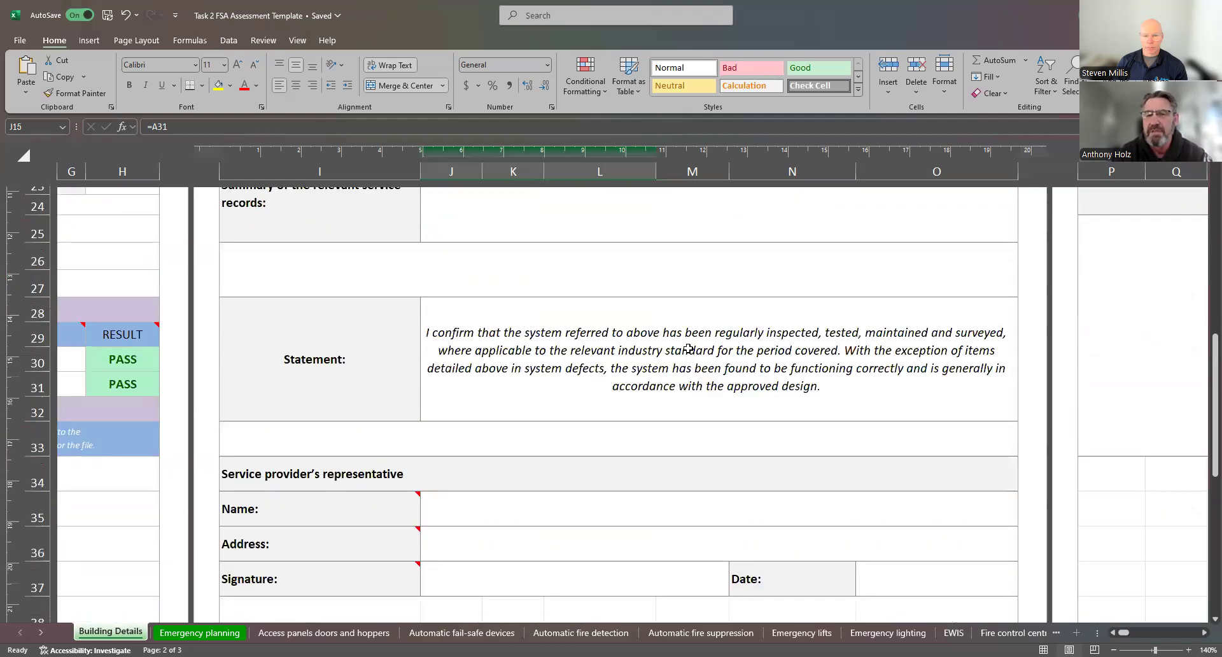
pyautogui.click(774, 379)
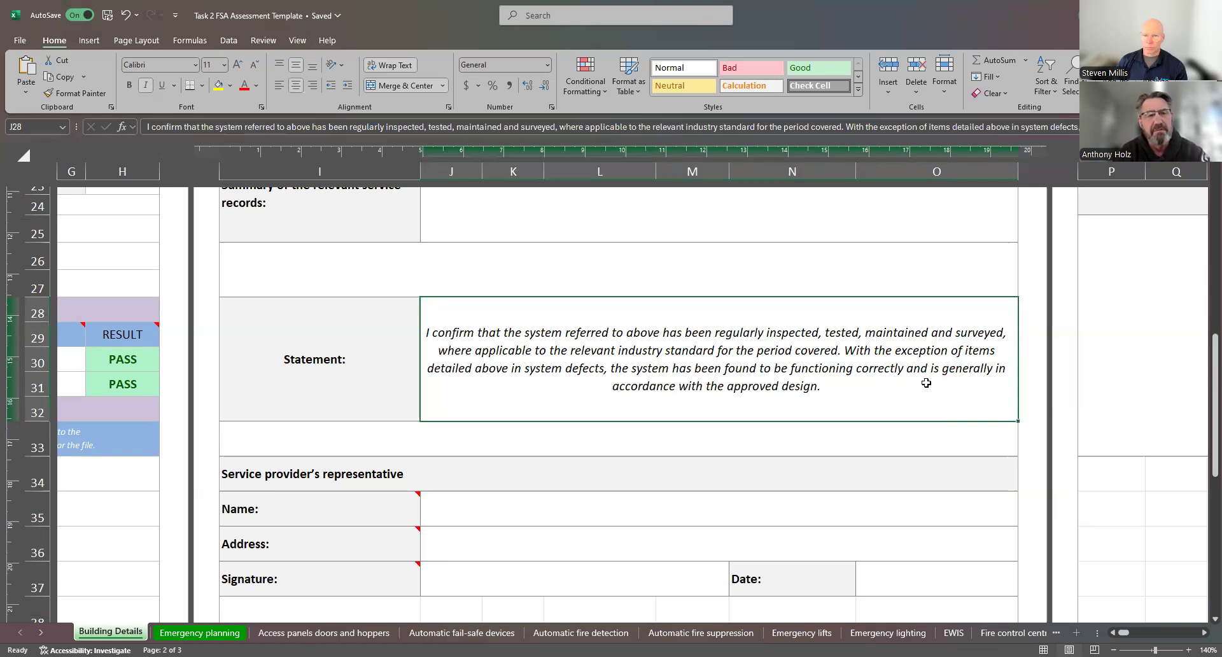
# Show the comment on cell I21, Summary of the relevant service records.
pyautogui.scroll(8, 778, 367)
pyautogui.scroll(-2, 778, 367)
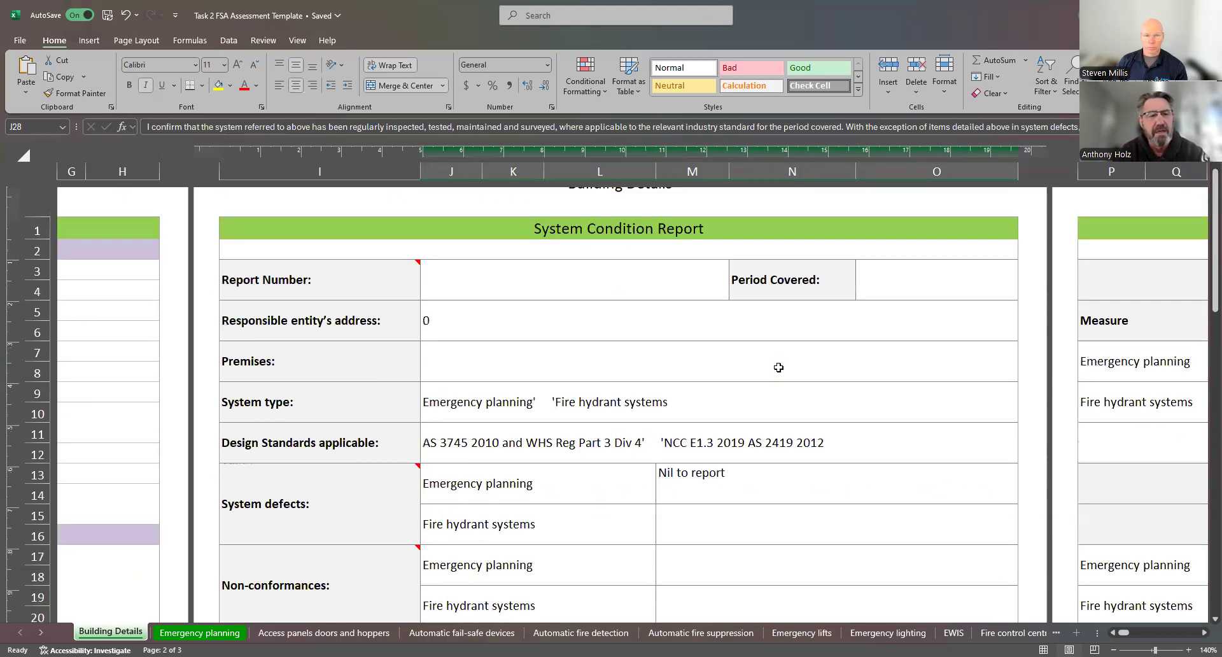
pyautogui.scroll(-2, 885, 425)
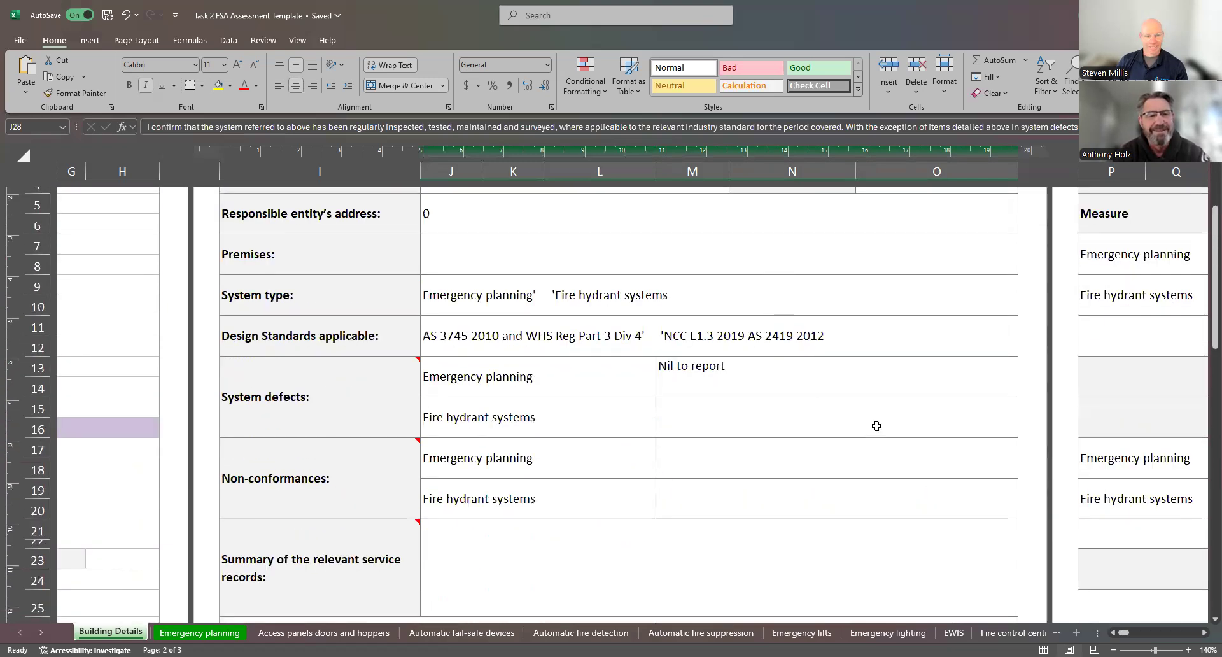
pyautogui.click(287, 524)
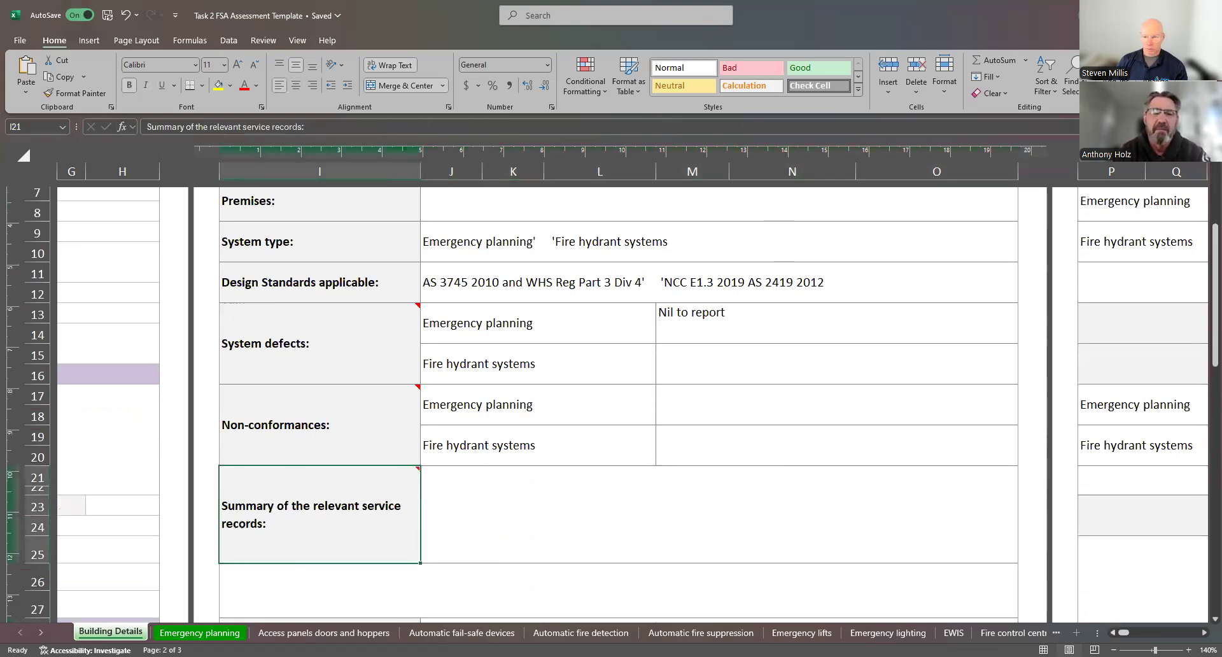
pyautogui.hscroll(-3, 773, 588)
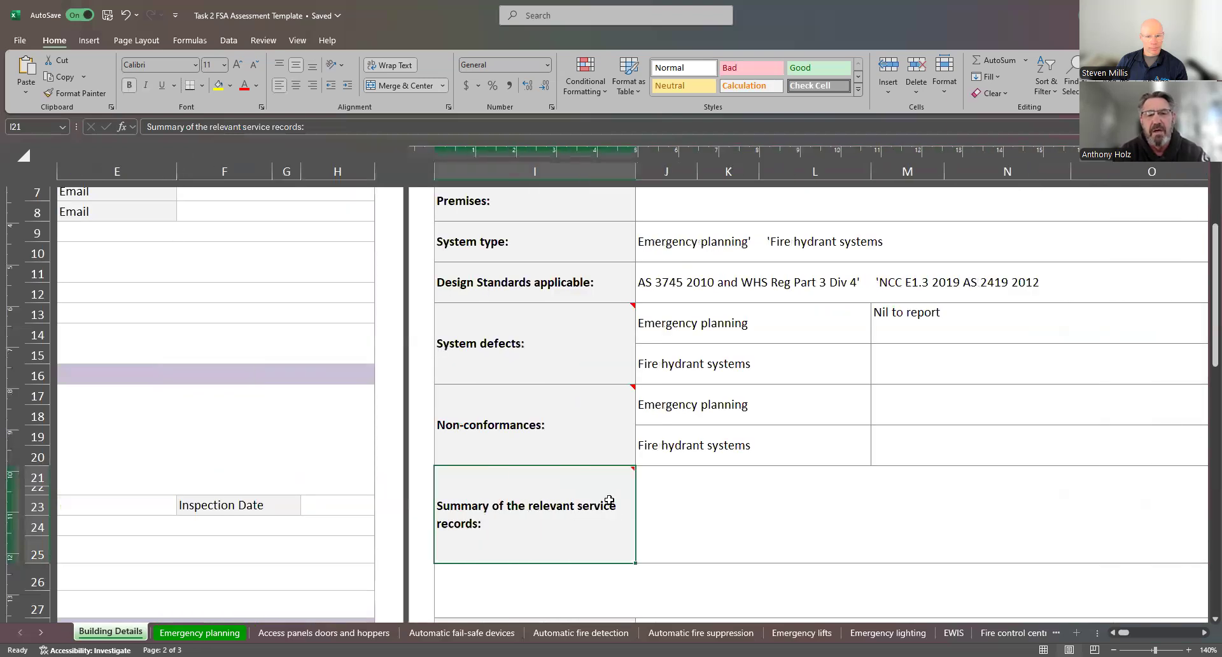
pyautogui.moveTo(632, 473)
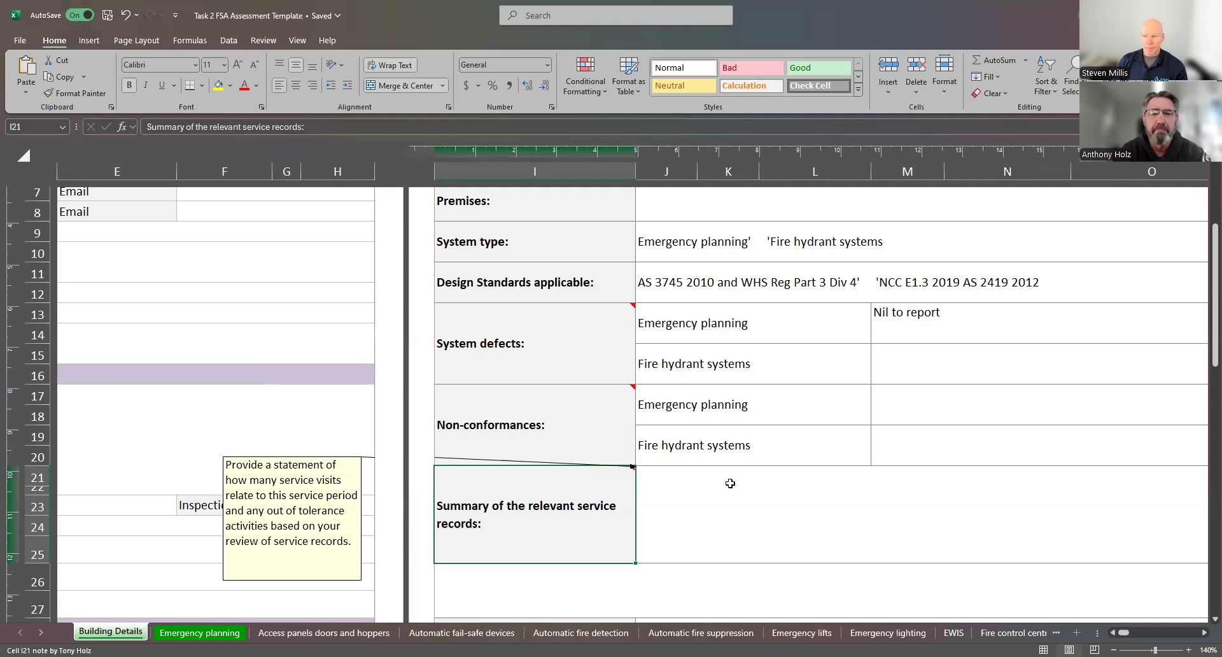
# Scroll right, then back up to the Building Details title of the report.
pyautogui.click(1204, 632)
pyautogui.scroll(3, 983, 480)
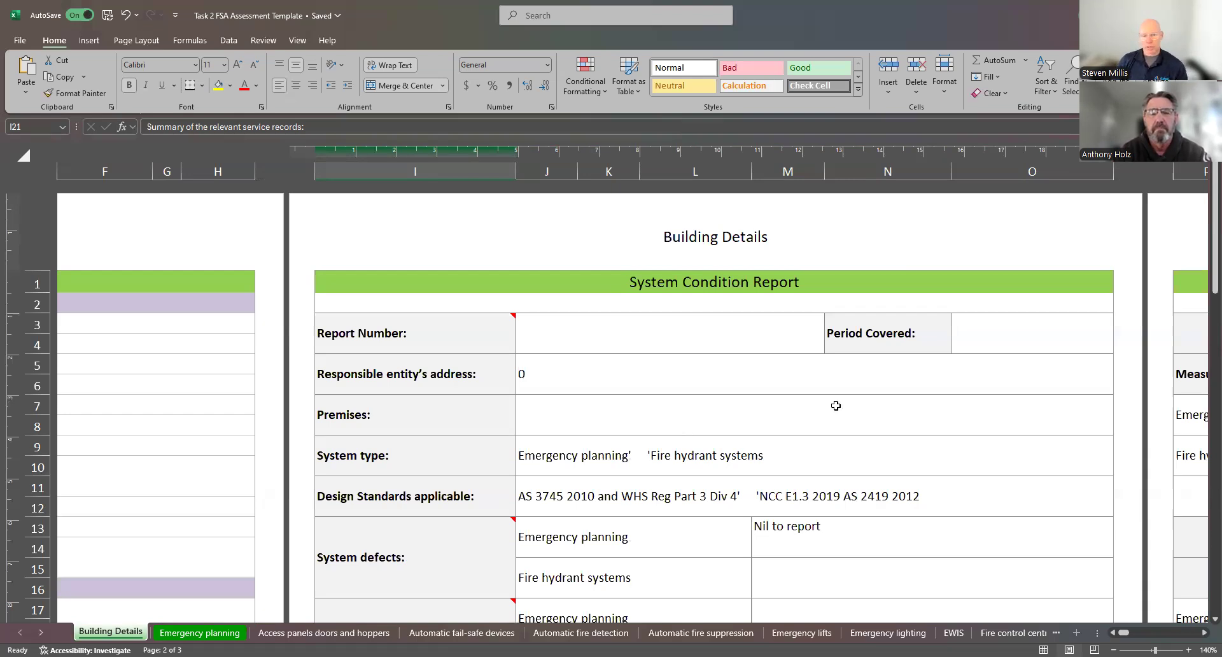
# Show the comment note on the System defects cell I13.
pyautogui.scroll(-3, 838, 403)
pyautogui.click(405, 399)
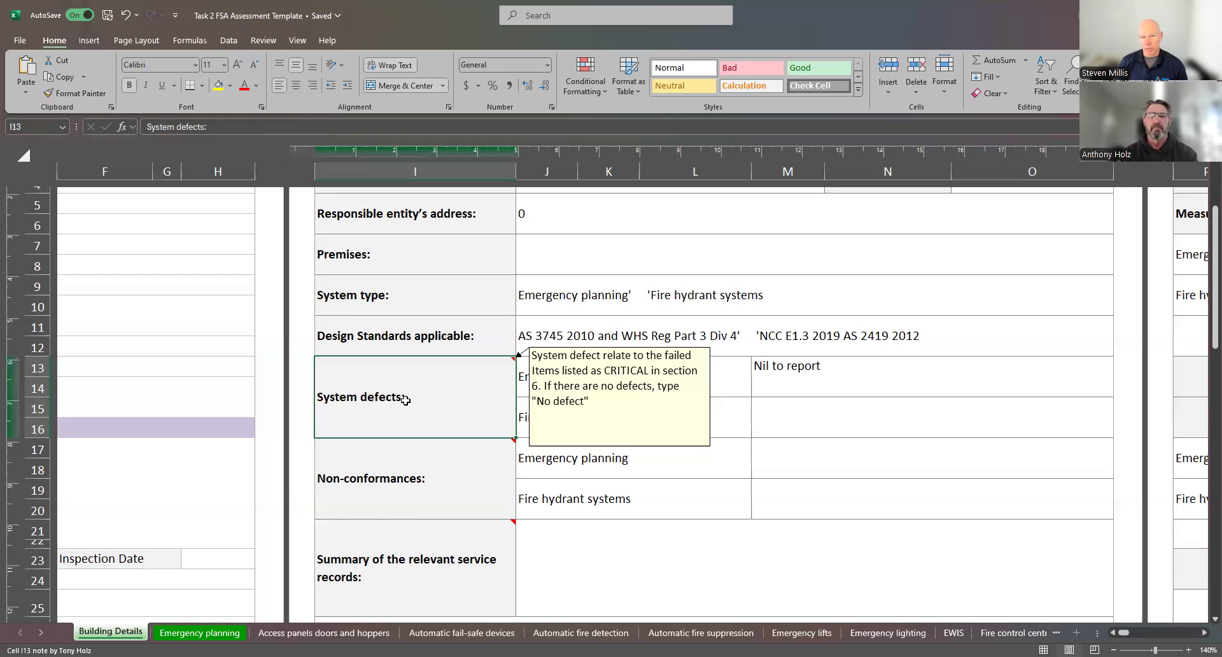
# Recheck the System type entry, then select Emergency planning's System defects cell M13 for Nil to report.
pyautogui.click(949, 281)
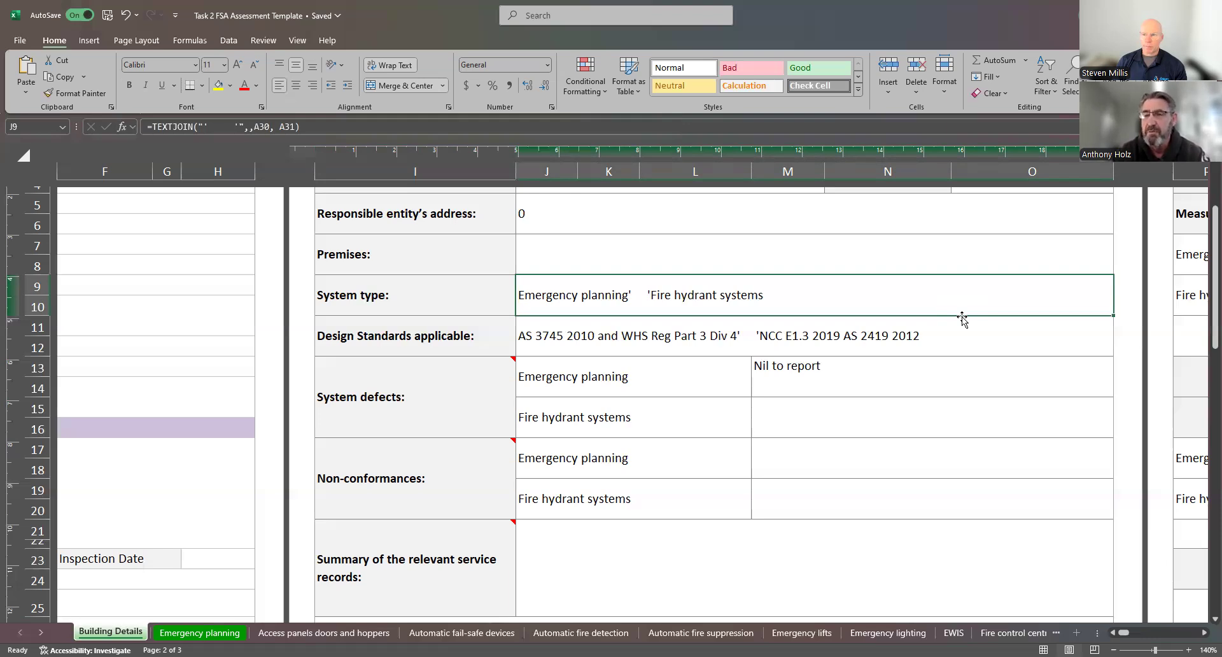
pyautogui.click(857, 364)
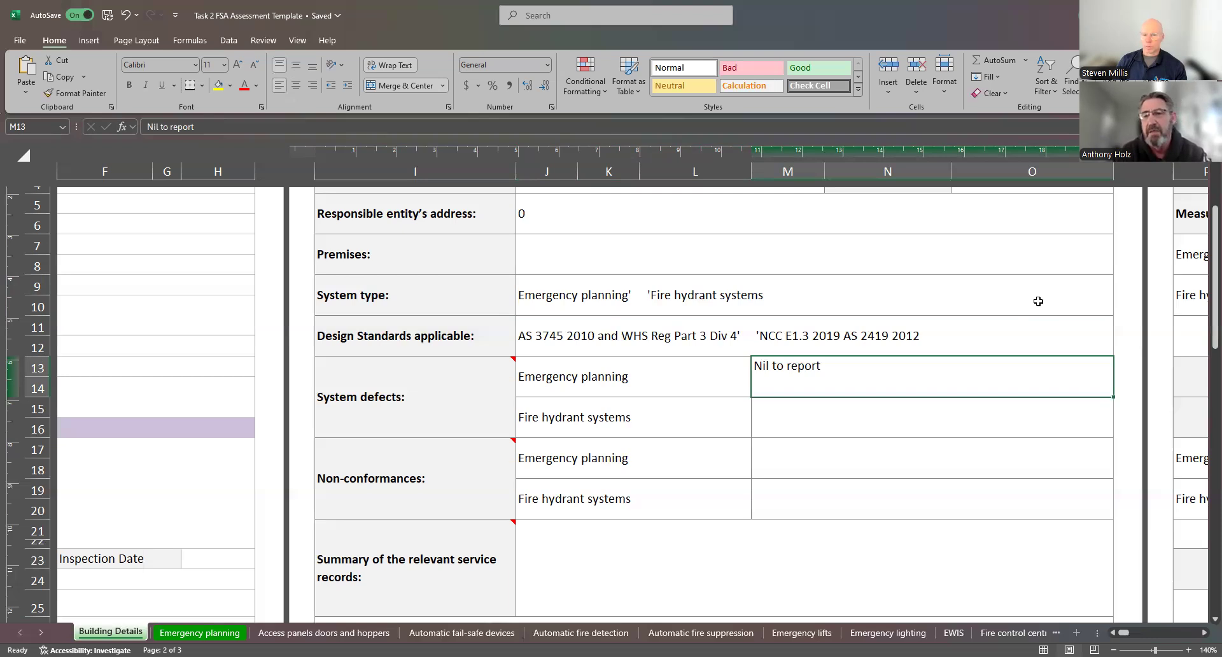
pyautogui.scroll(-1, 1034, 316)
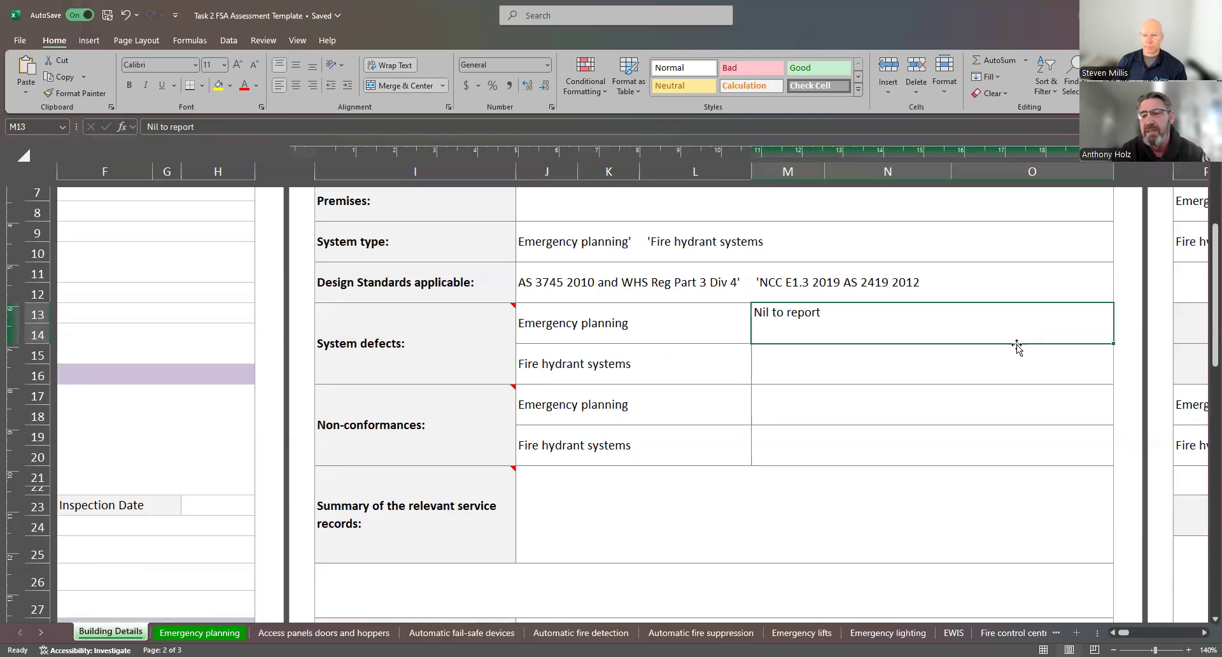
pyautogui.scroll(-1, 1012, 347)
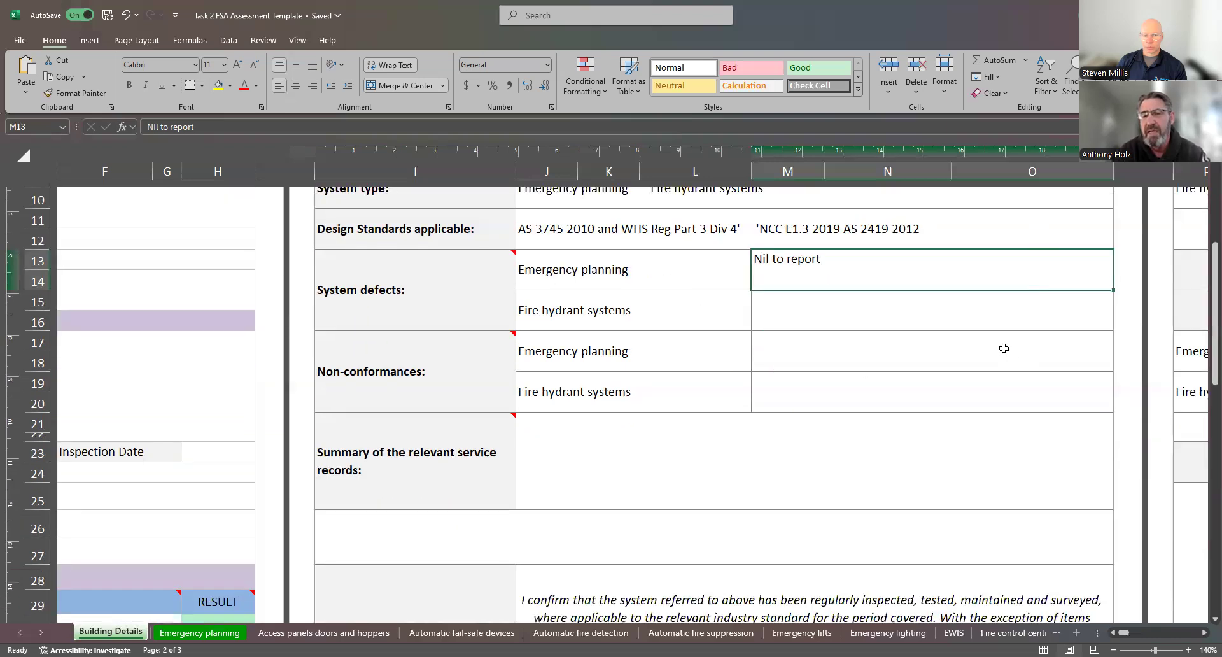
pyautogui.click(626, 464)
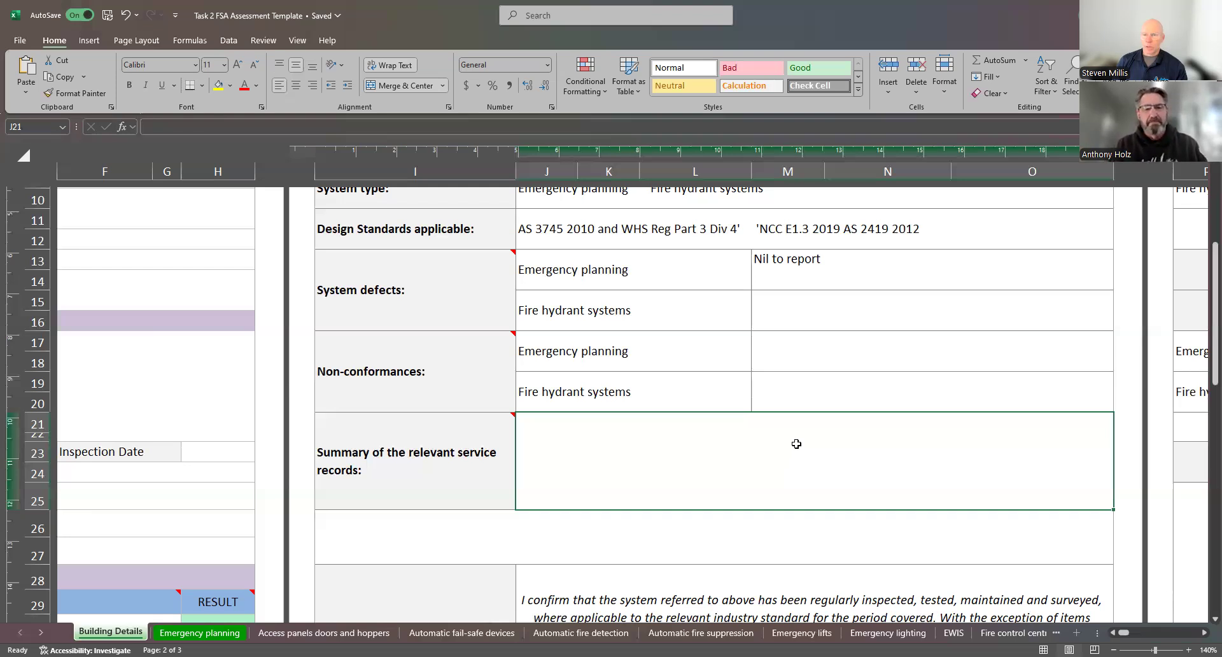
# Enter Nil to report in the Fire hydrant systems System defects cell M15 via AutoComplete.
pyautogui.scroll(1, 812, 403)
pyautogui.click(843, 360)
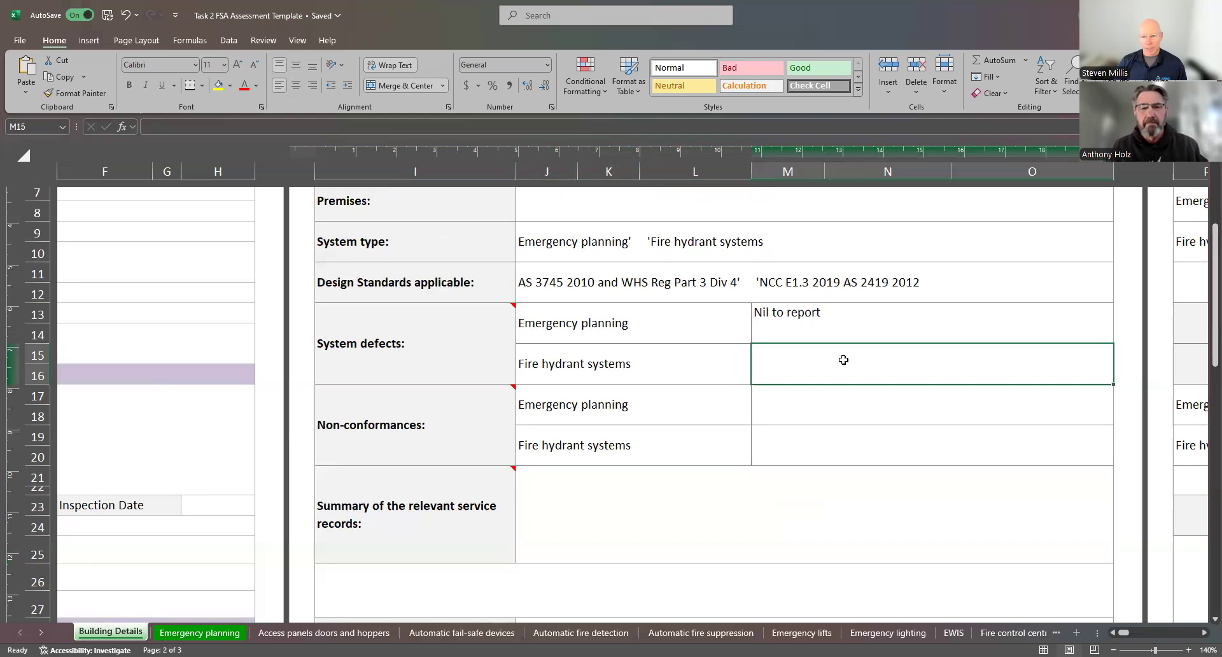
pyautogui.write('Nil')
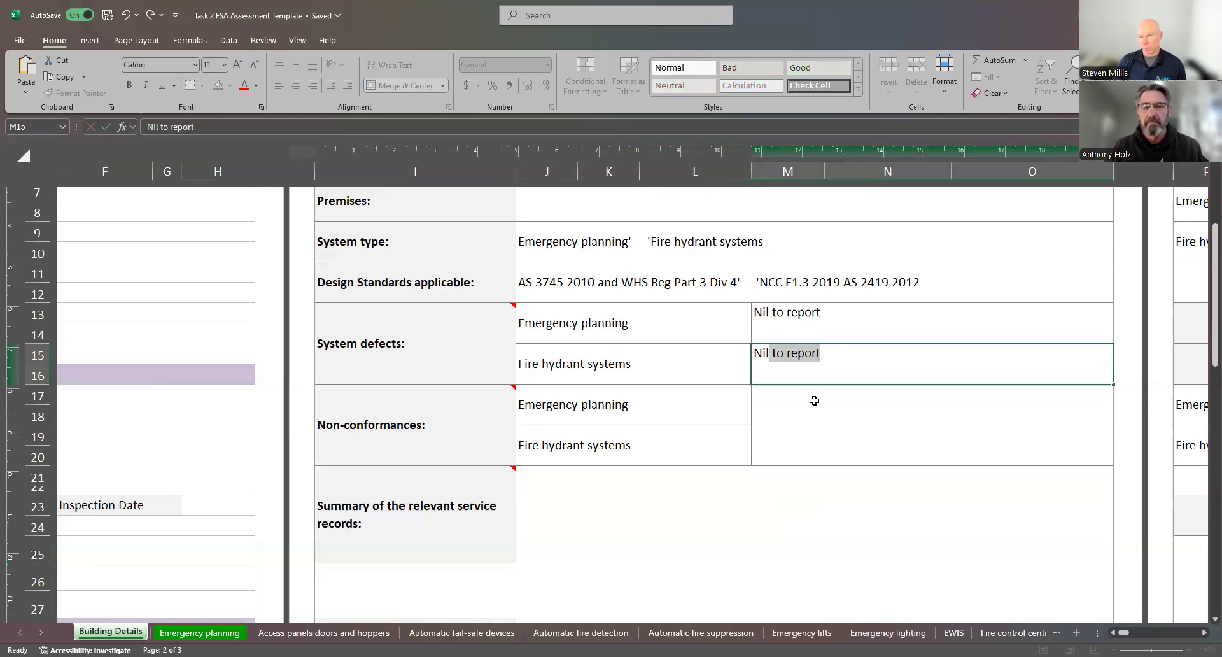
pyautogui.press('Return')
# Verify the defects and non-conformance cells for Emergency planning and Fire hydrant systems (M13–M19).
pyautogui.click(837, 356)
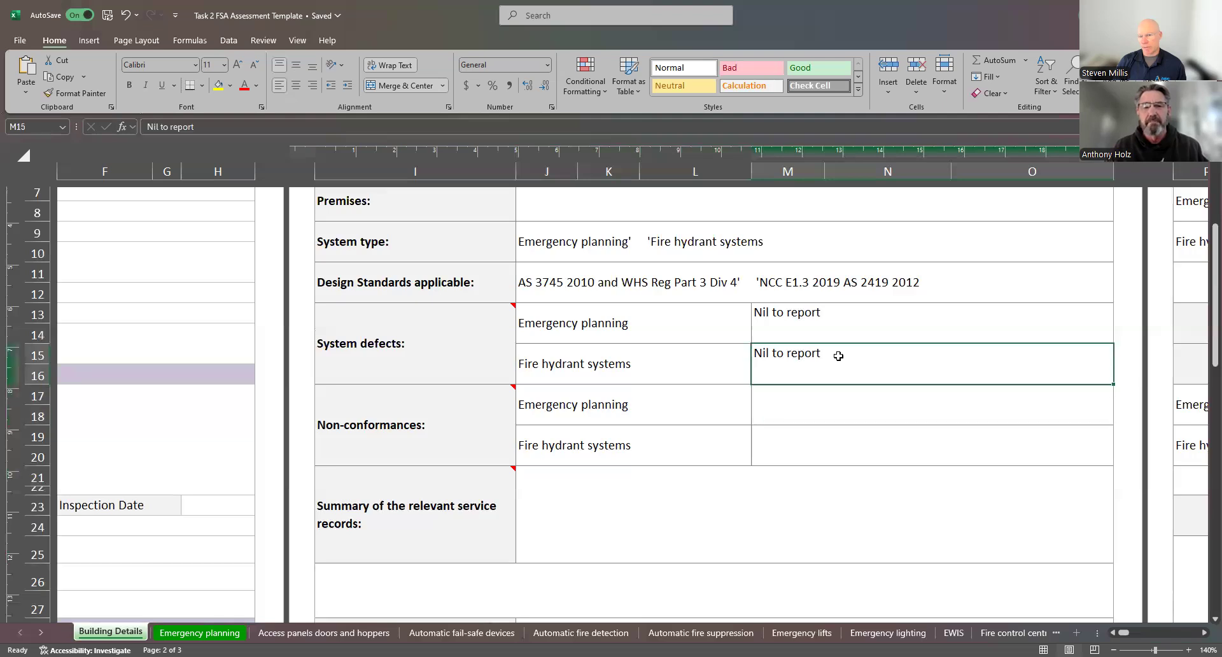
pyautogui.click(799, 320)
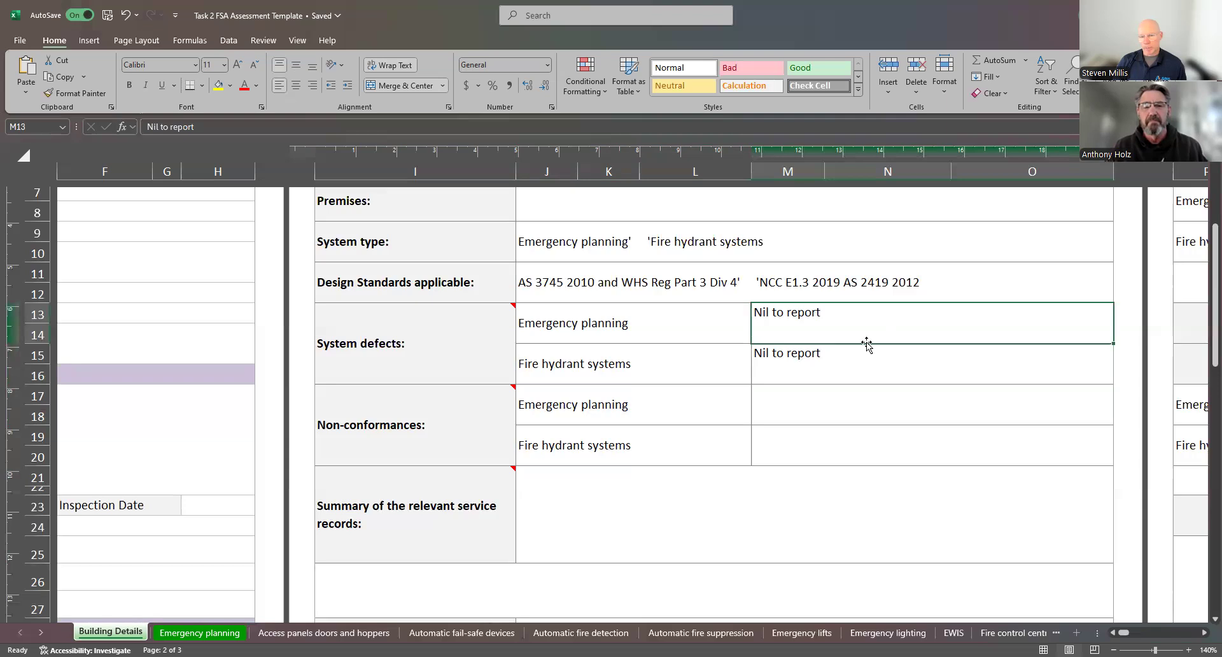
pyautogui.click(789, 408)
pyautogui.click(800, 449)
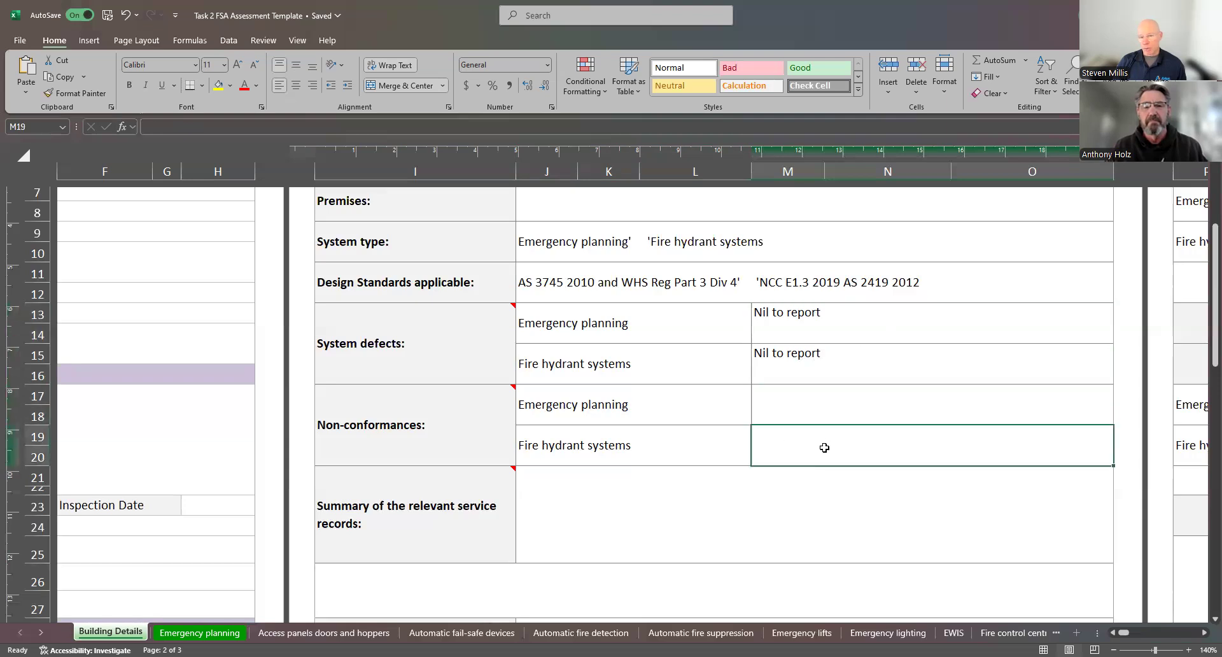
pyautogui.click(829, 398)
pyautogui.click(822, 441)
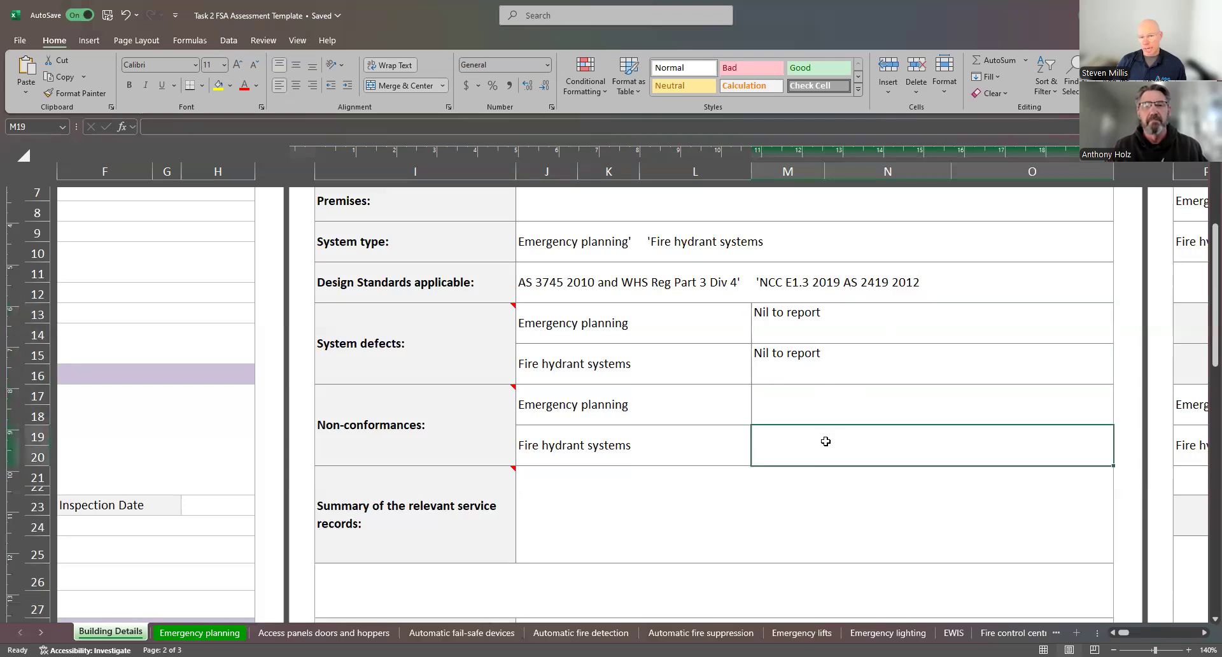
pyautogui.click(831, 407)
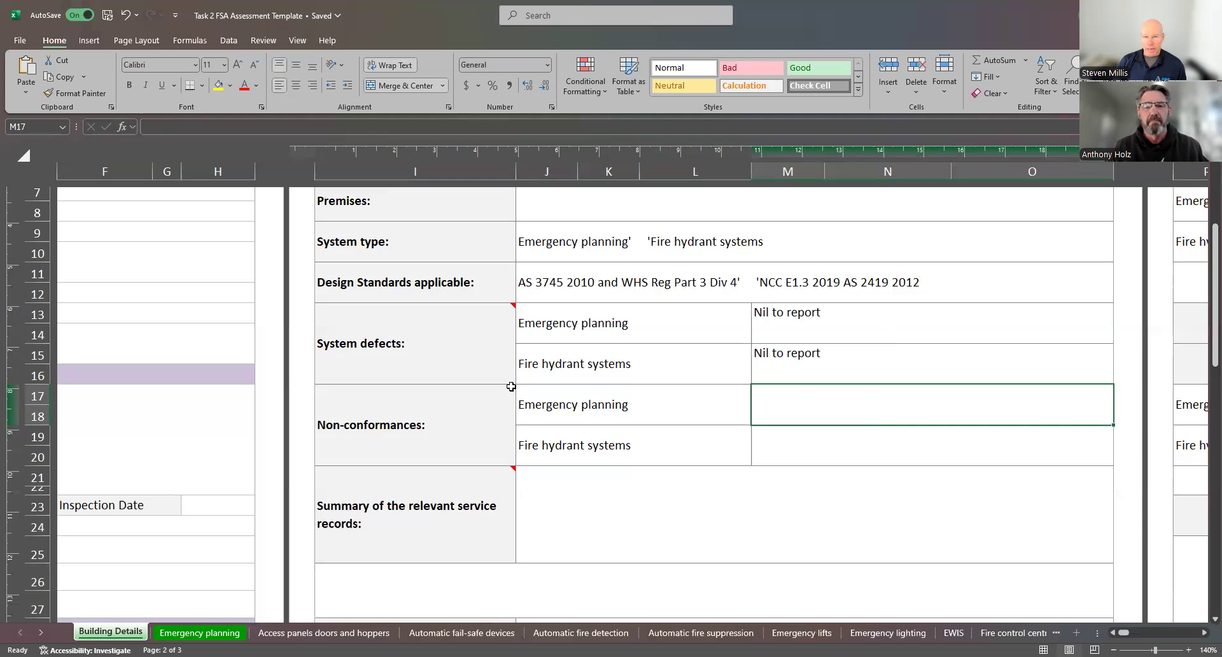
pyautogui.moveTo(510, 387)
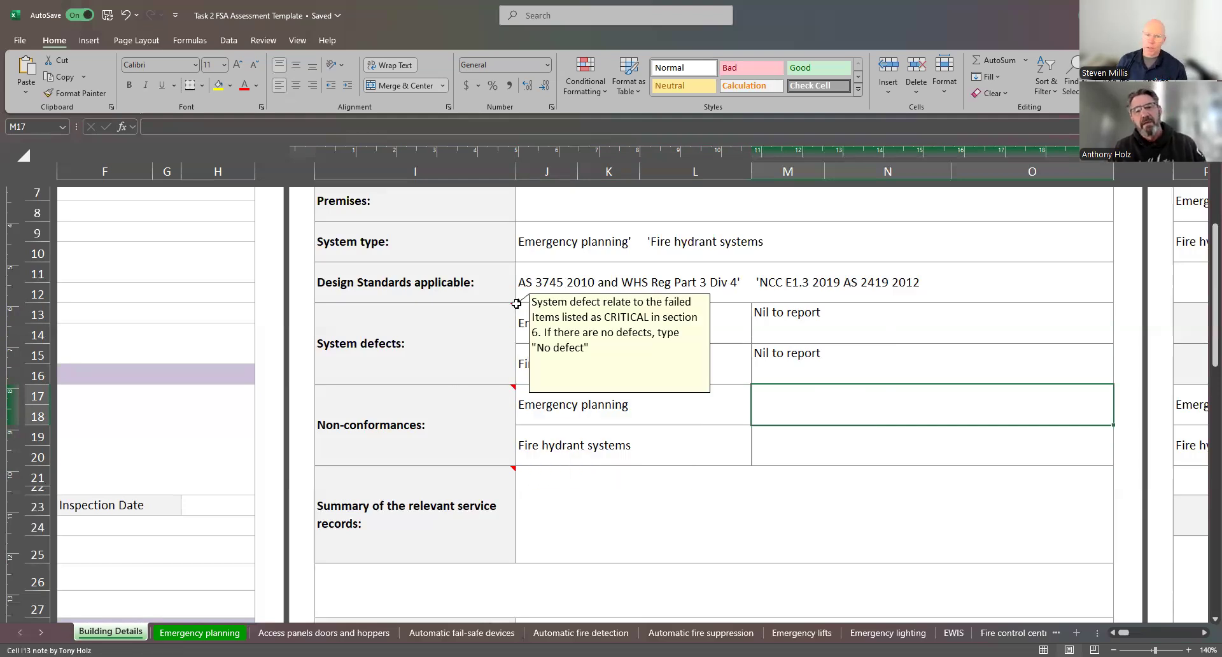
pyautogui.moveTo(510, 308)
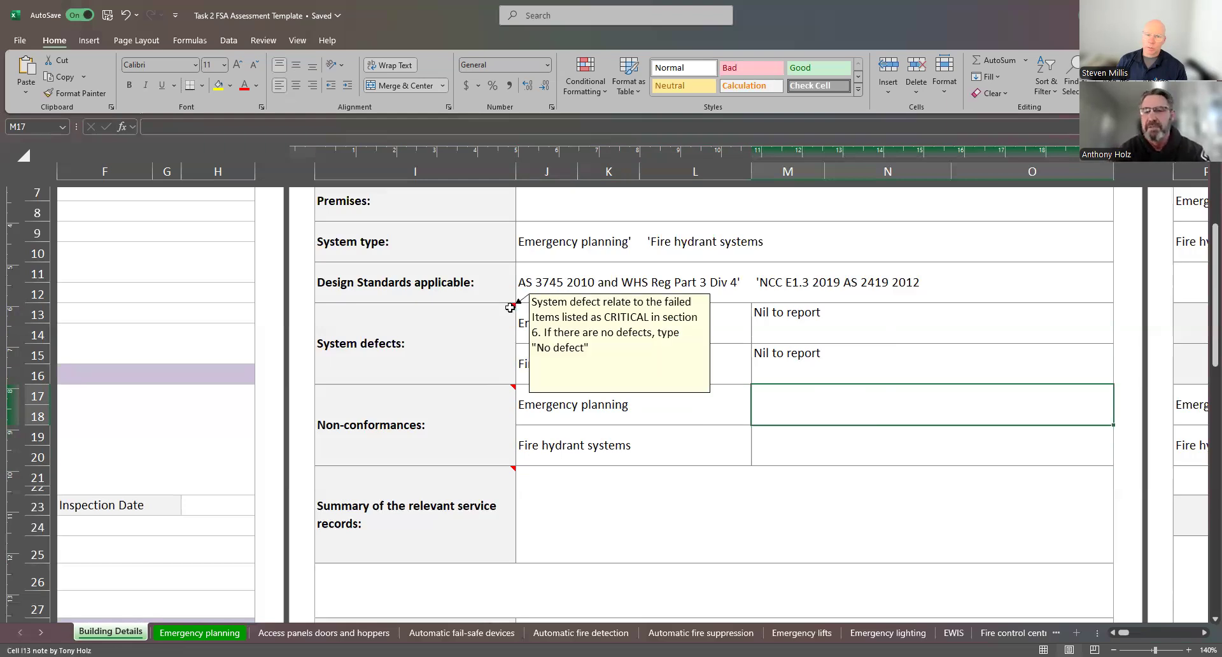
pyautogui.click(888, 318)
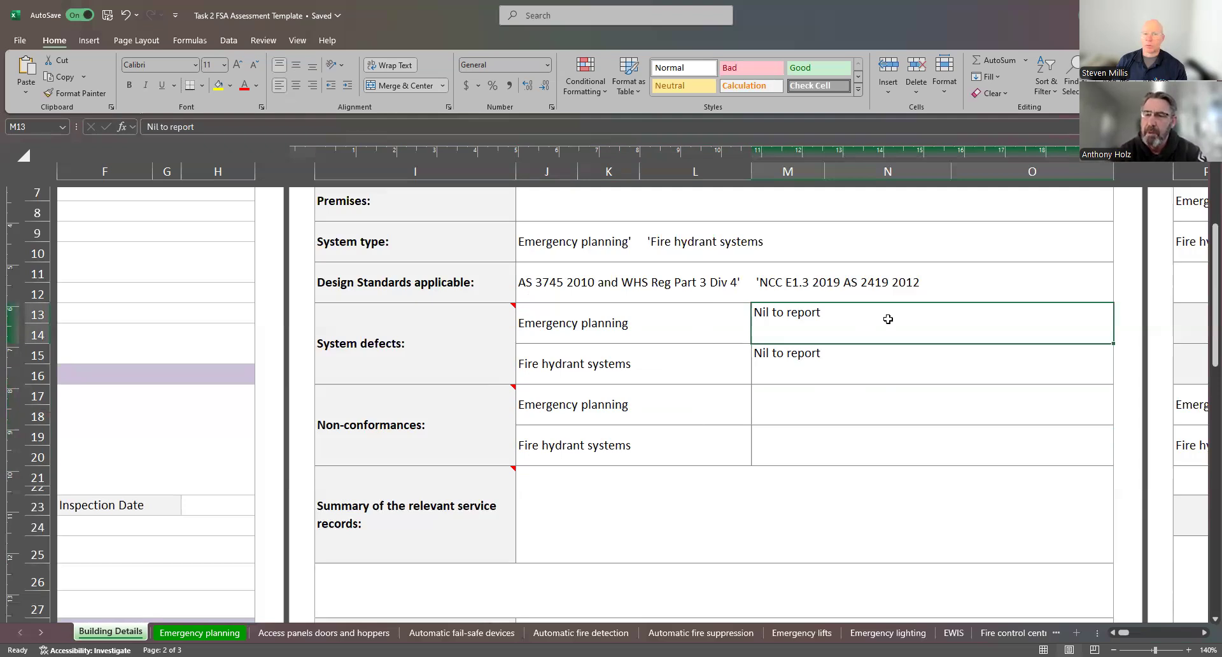
pyautogui.click(463, 341)
pyautogui.click(847, 325)
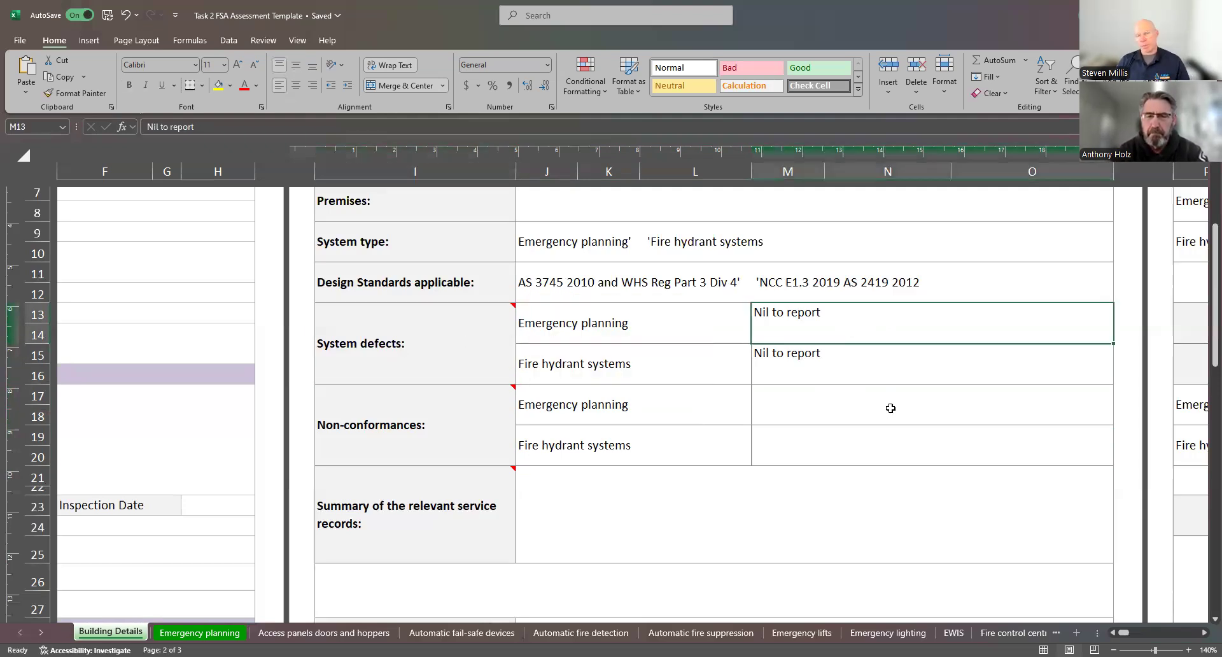
pyautogui.click(611, 360)
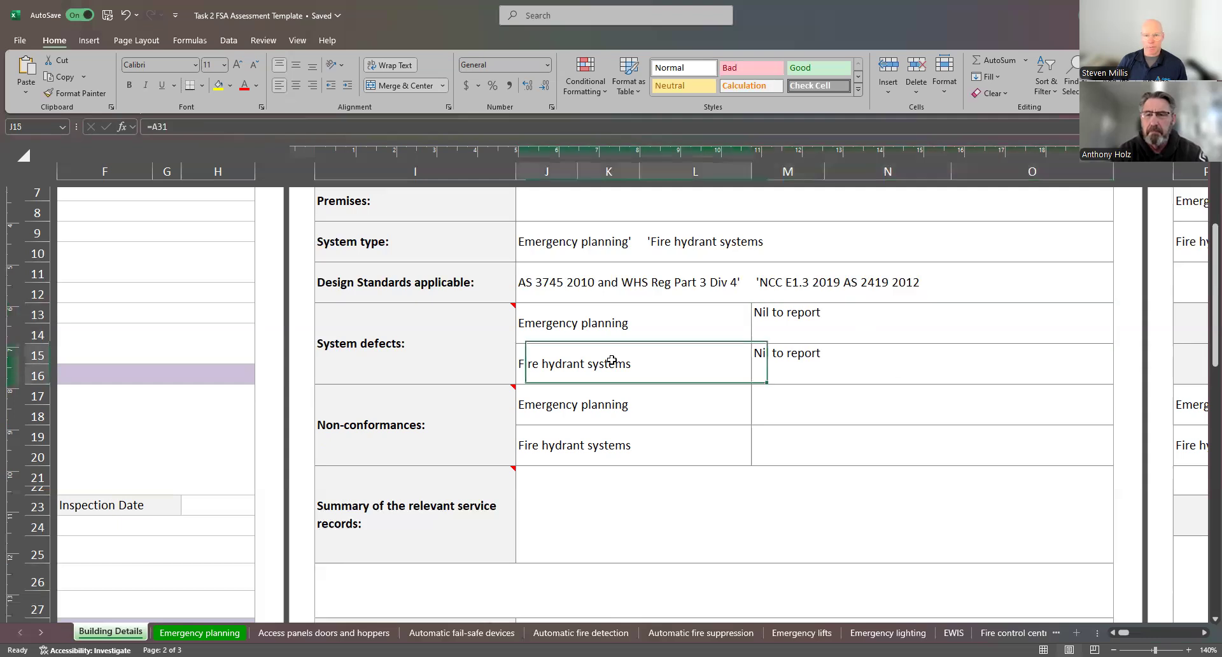
pyautogui.click(924, 364)
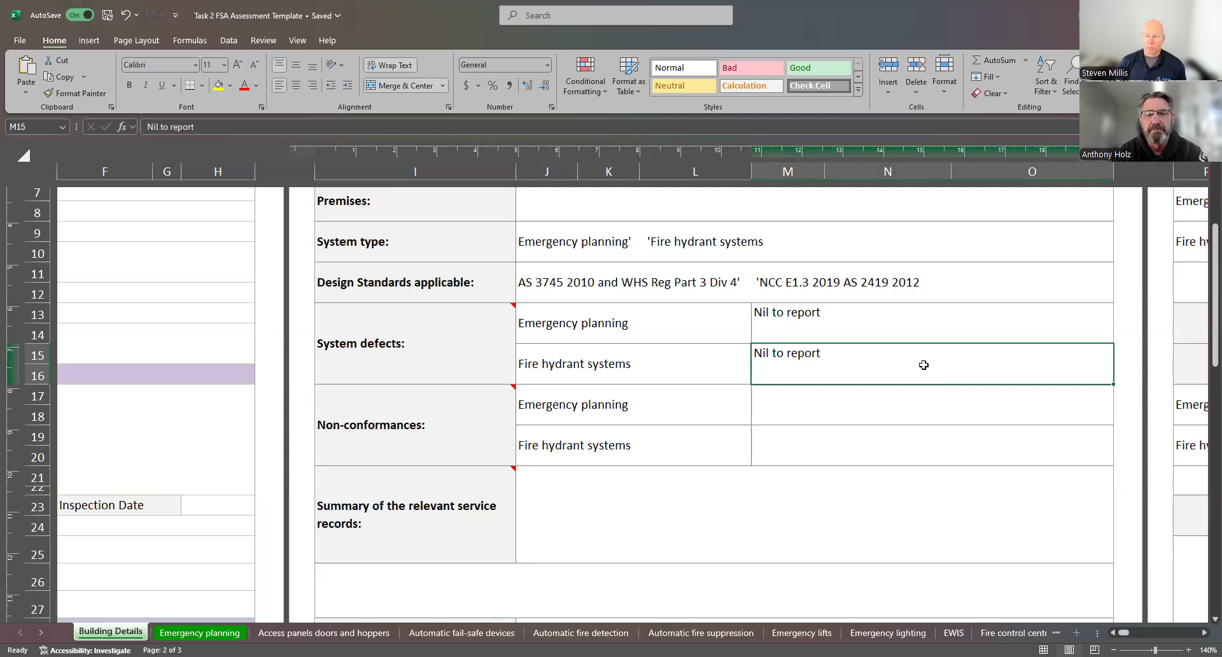
pyautogui.scroll(3, 875, 358)
pyautogui.moveTo(510, 316)
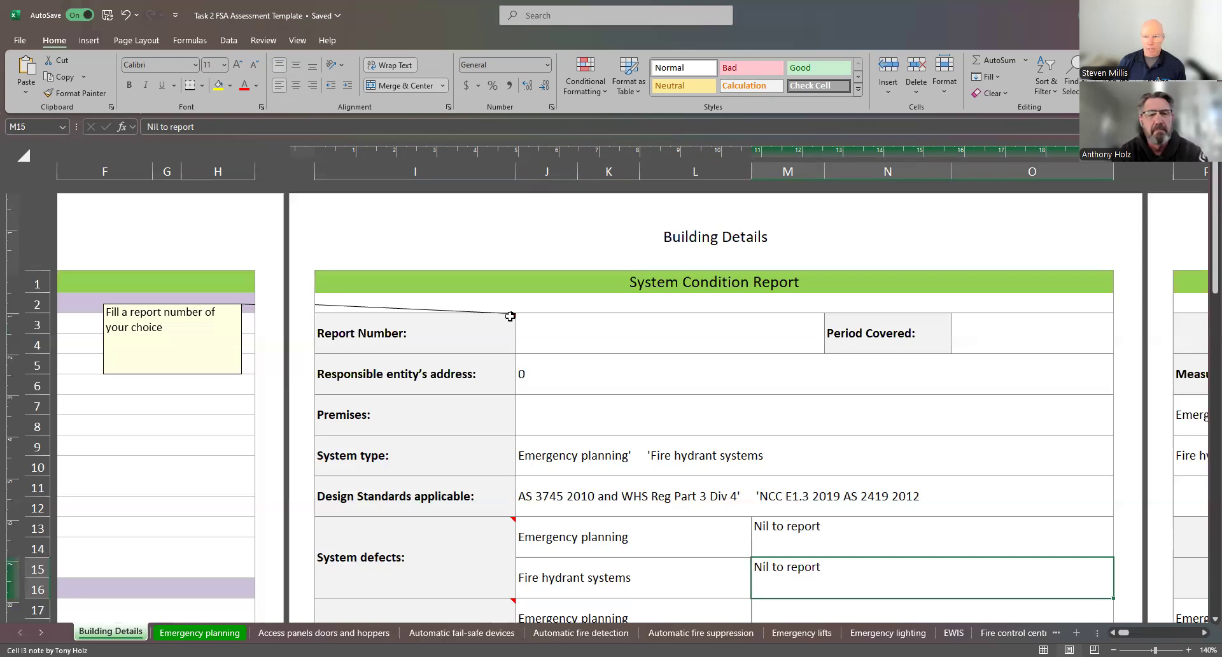
pyautogui.click(1031, 341)
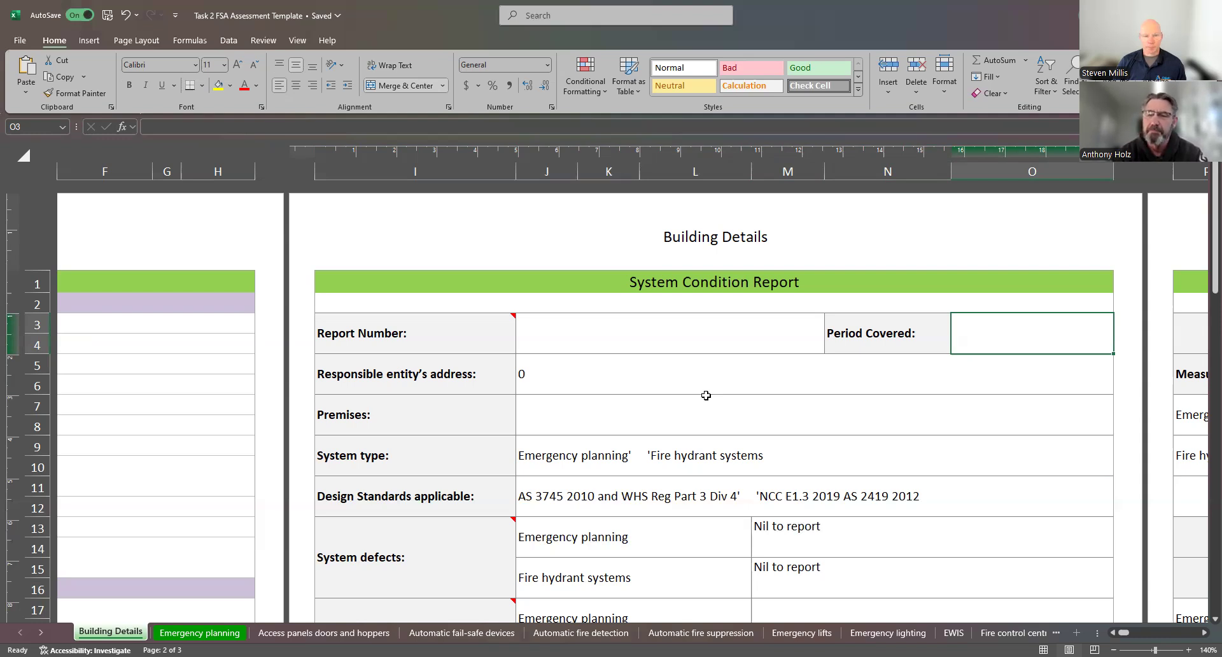
pyautogui.scroll(-9, 686, 412)
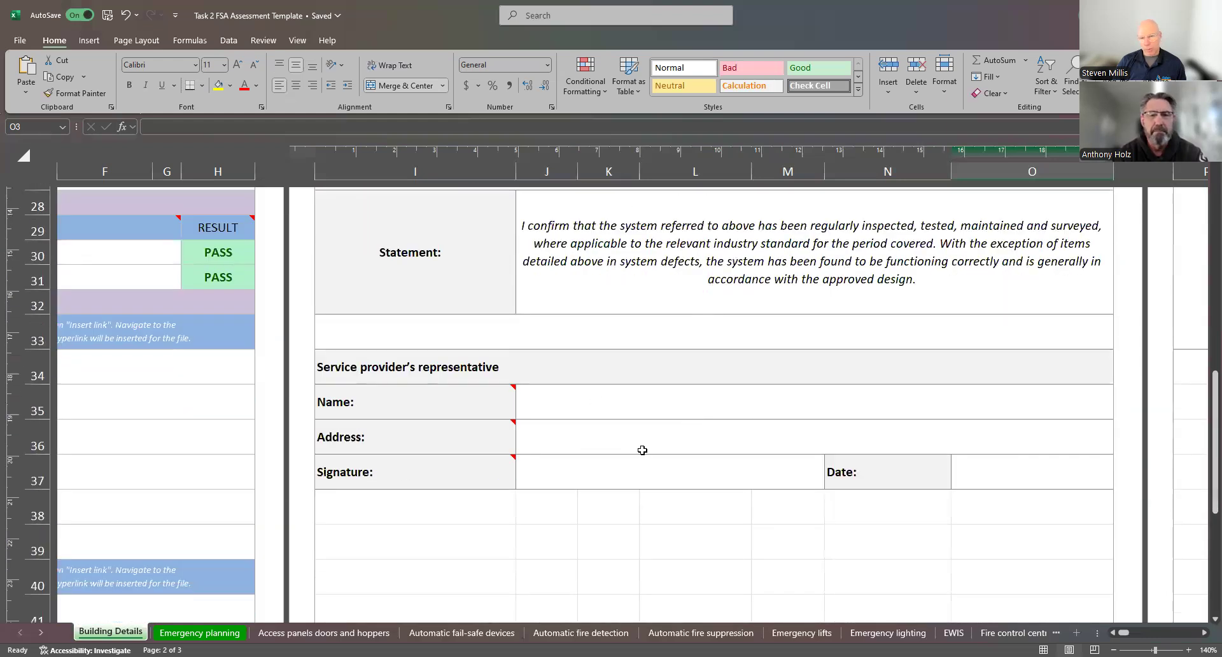
pyautogui.click(673, 405)
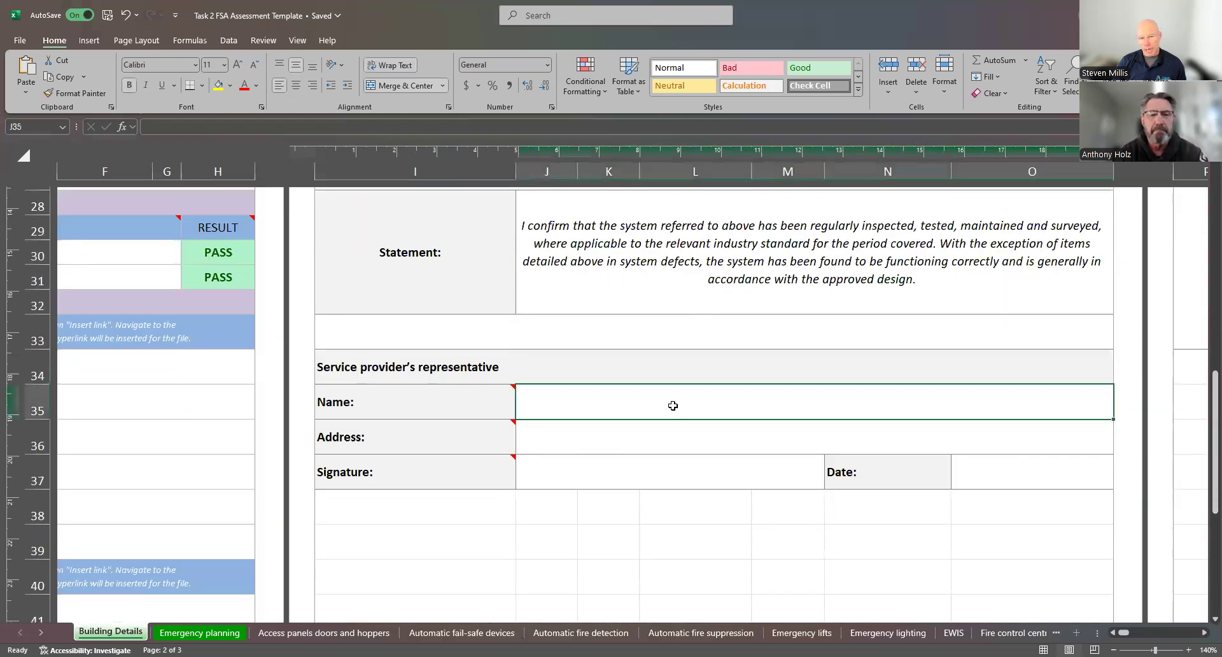
pyautogui.click(645, 434)
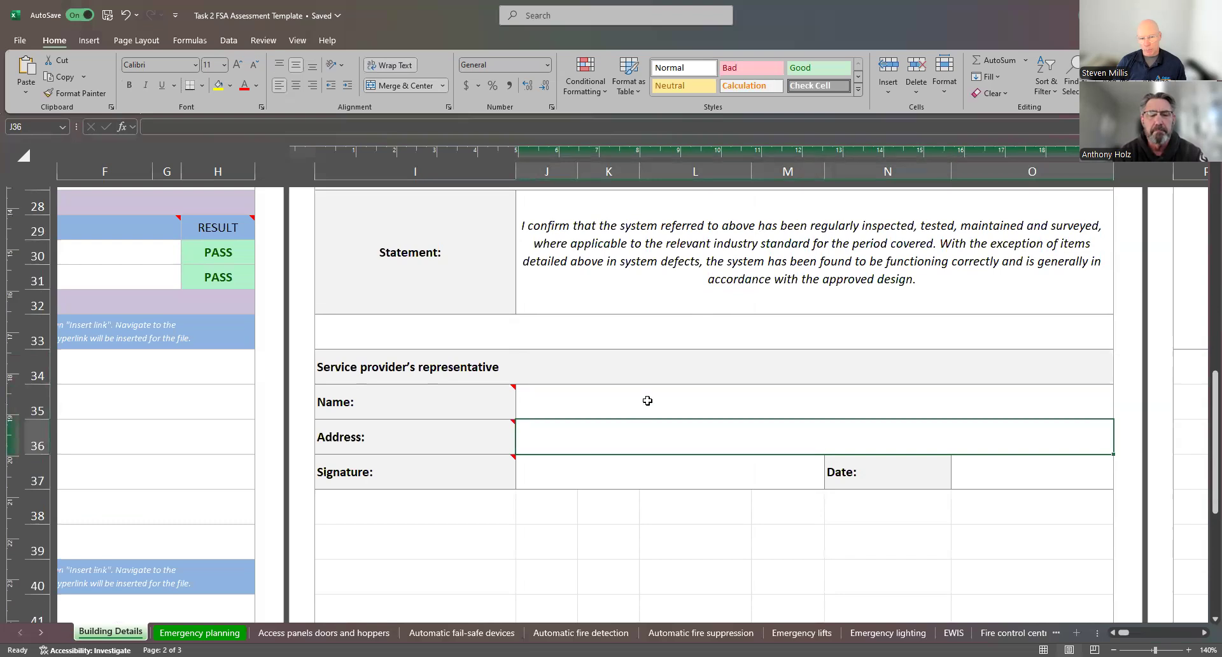
pyautogui.click(656, 469)
pyautogui.click(993, 477)
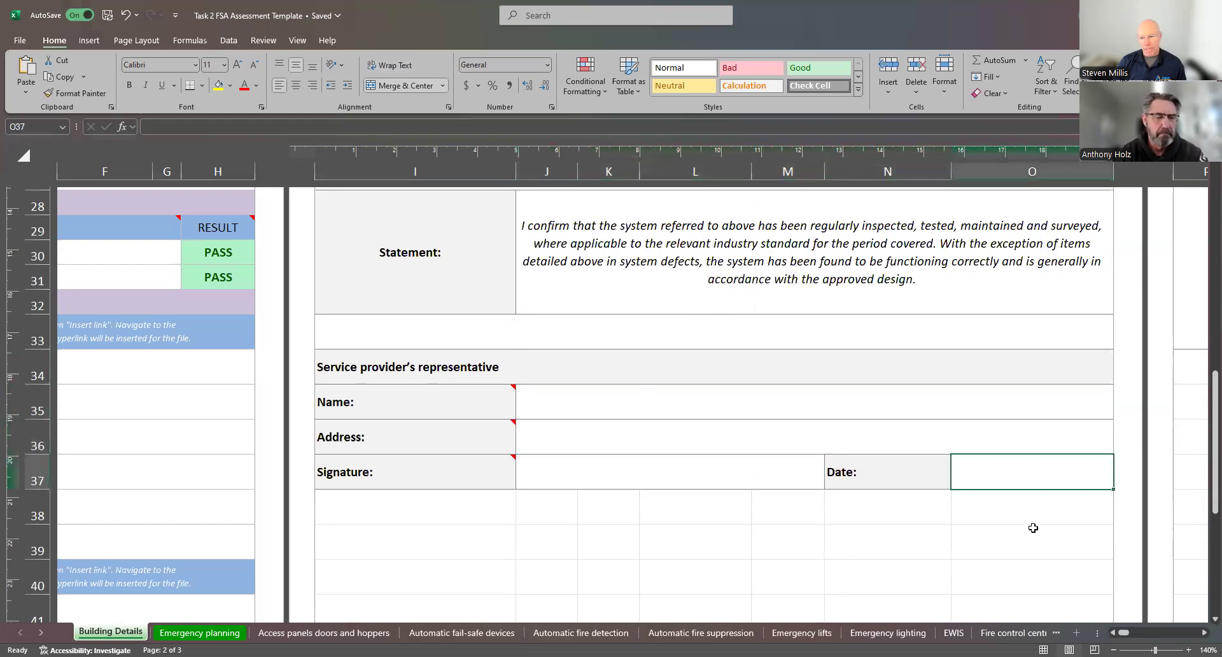